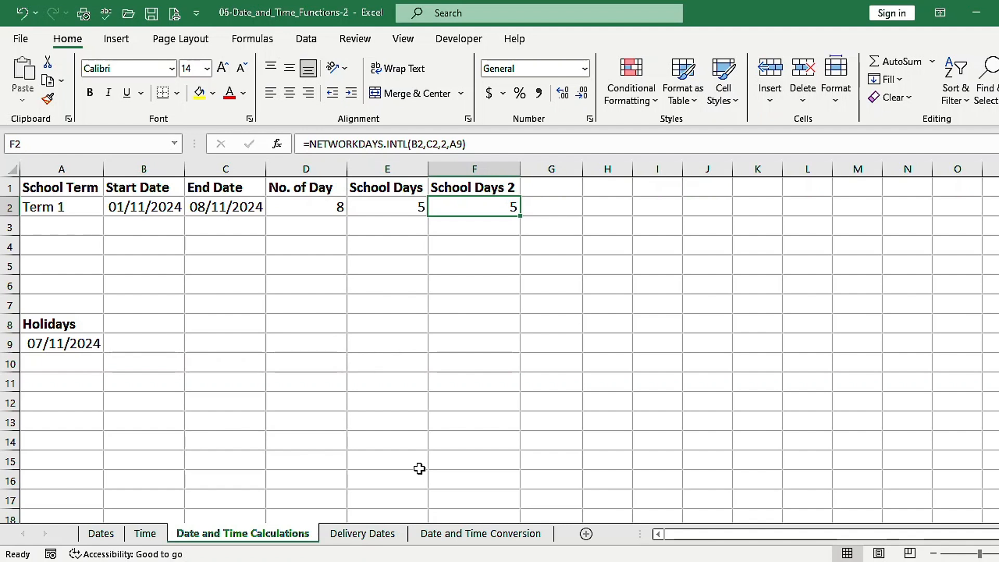
On the Delivery Dates sheet, enter =WORKDAY(A2,B2,F2:F3) in cell C2 and format the result as Short Date
left_click(361, 536)
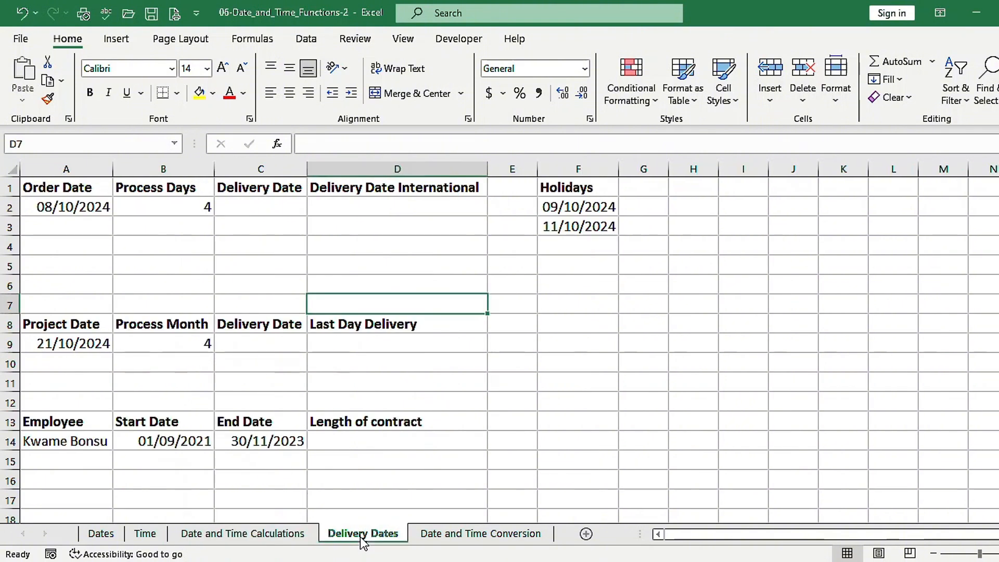
left_click(258, 227)
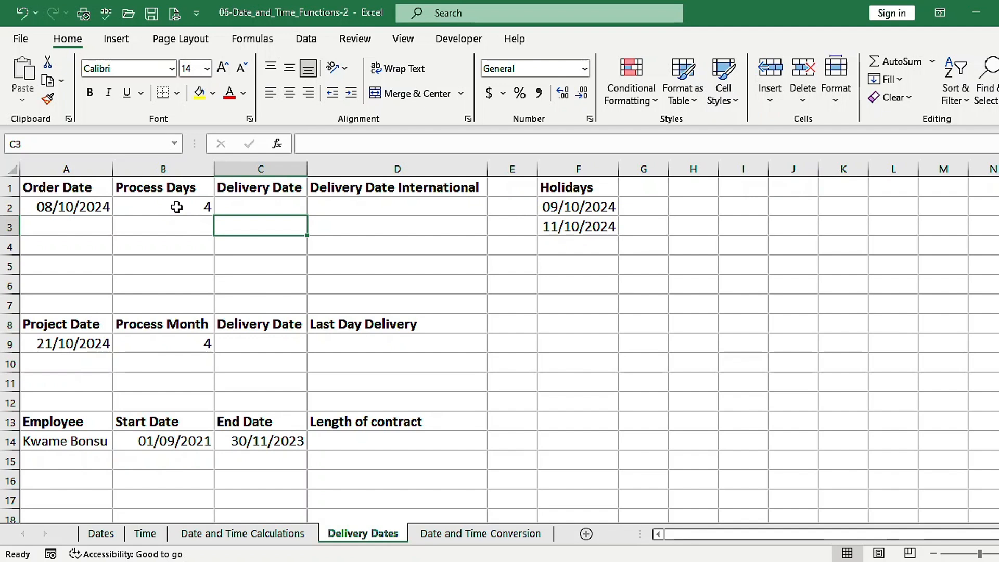
left_click(249, 207)
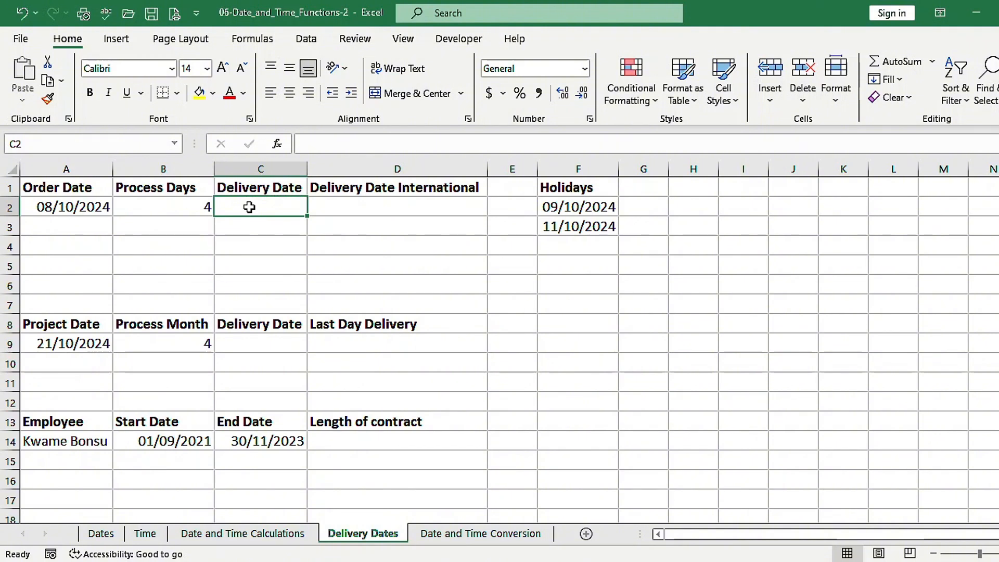
type("=")
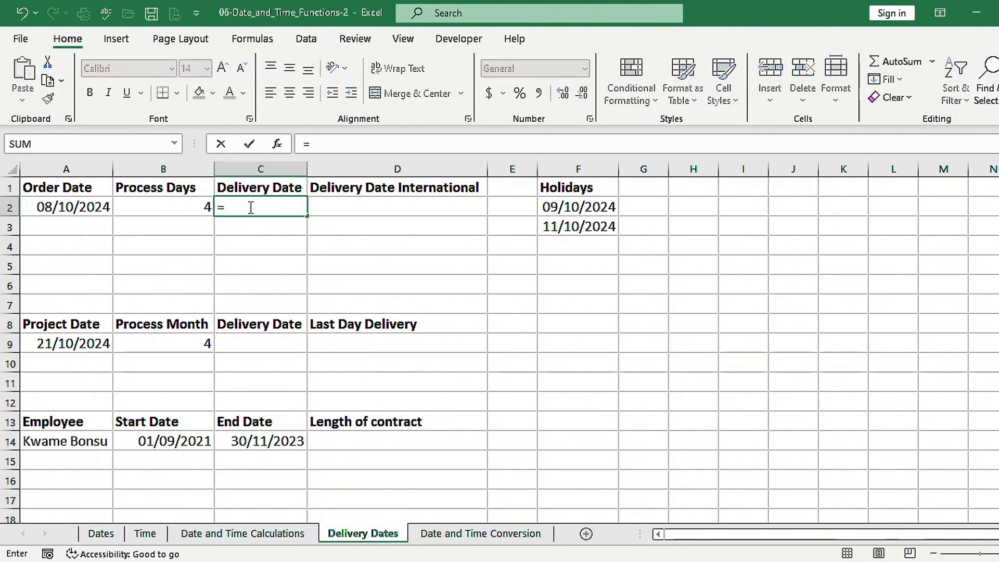
type("work")
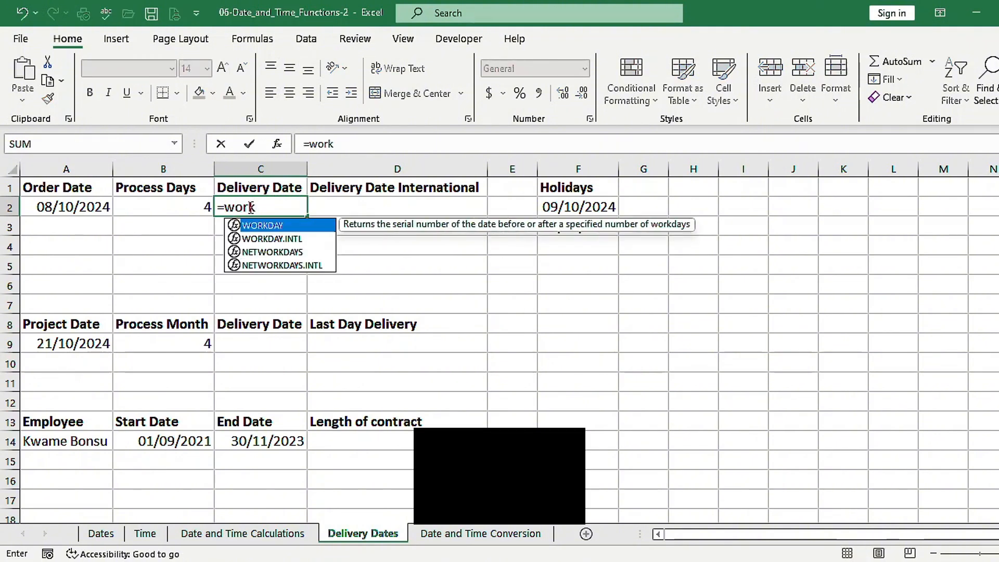
key("Tab")
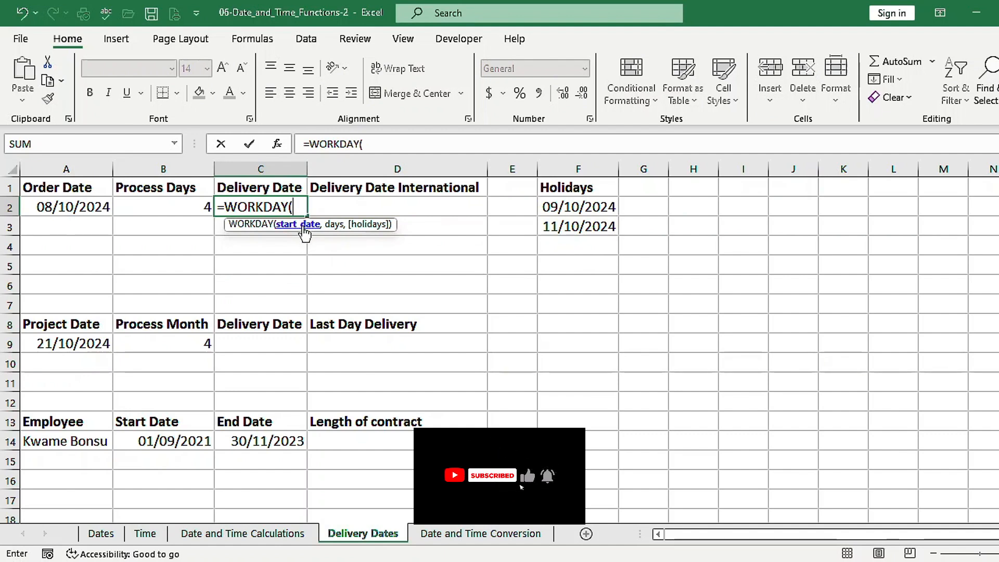
left_click(74, 208)
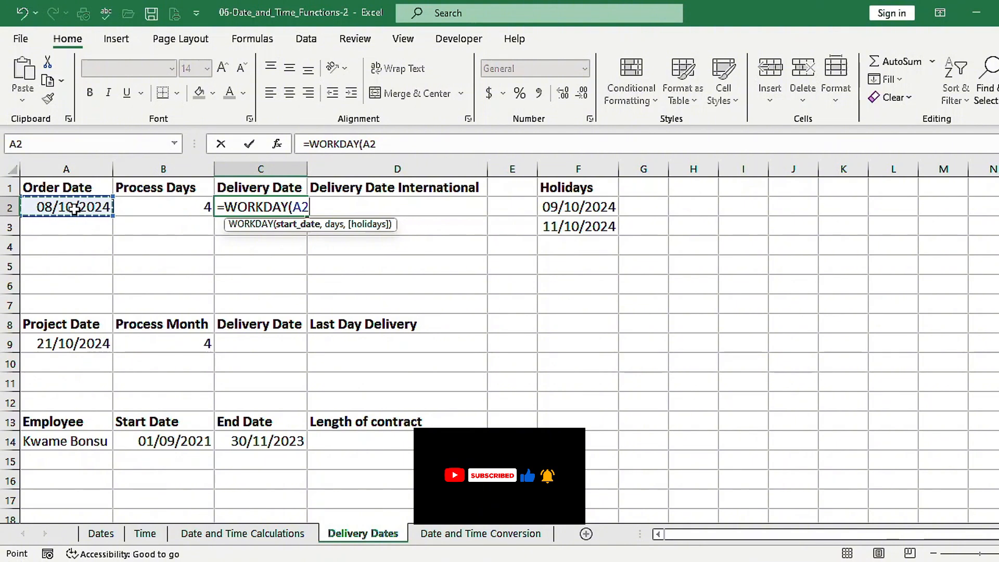
type(".")
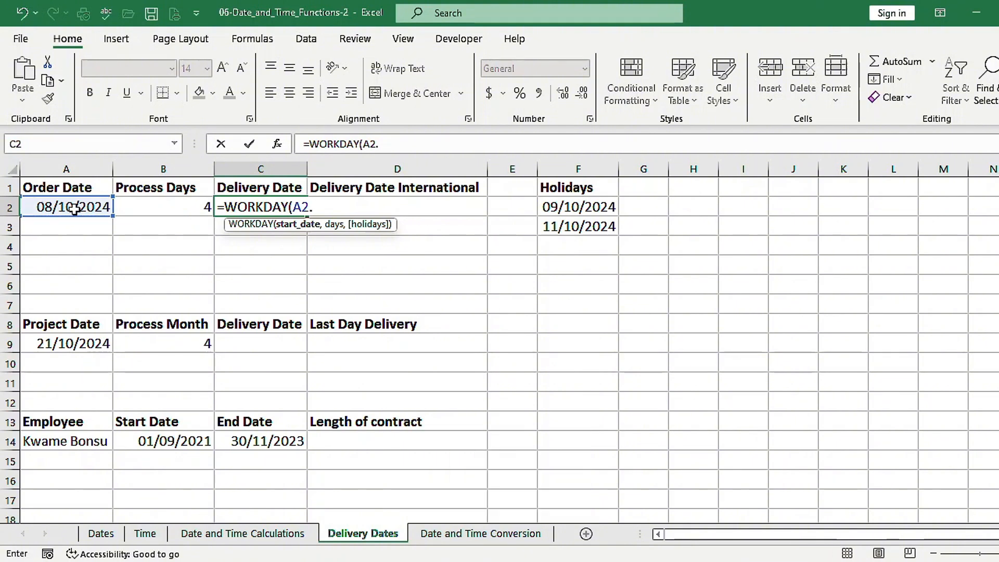
key("BackSpace")
type(",")
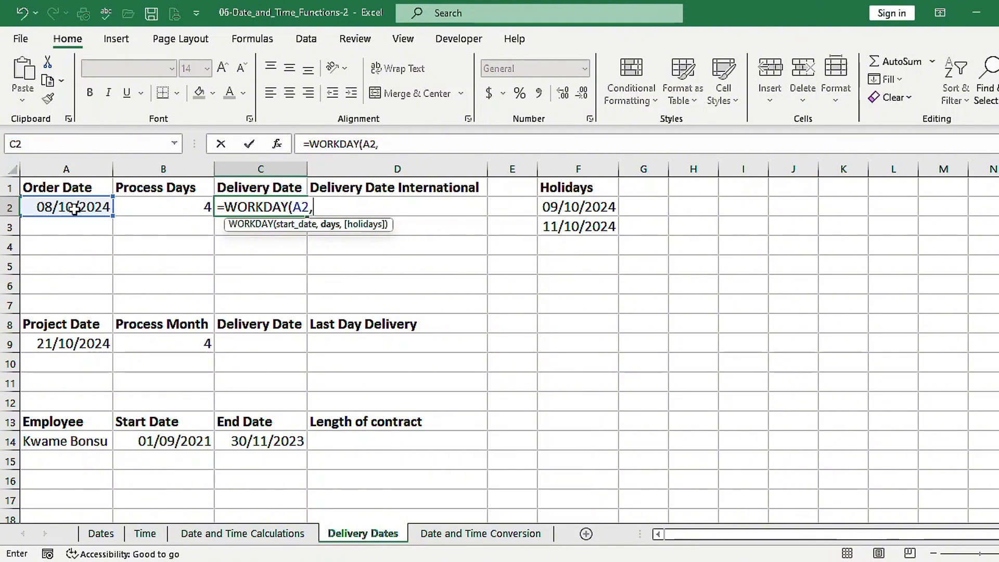
left_click(185, 207)
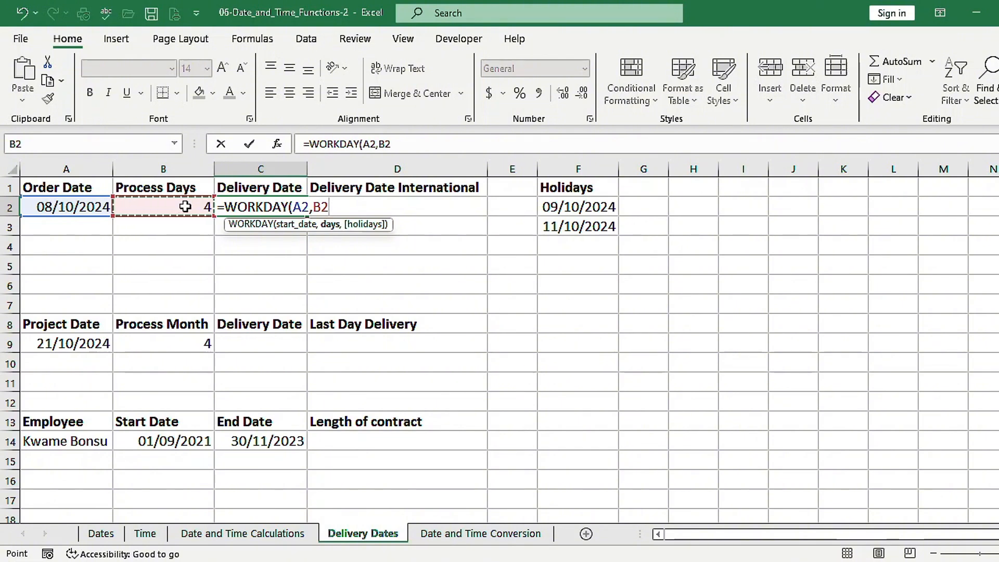
type(",")
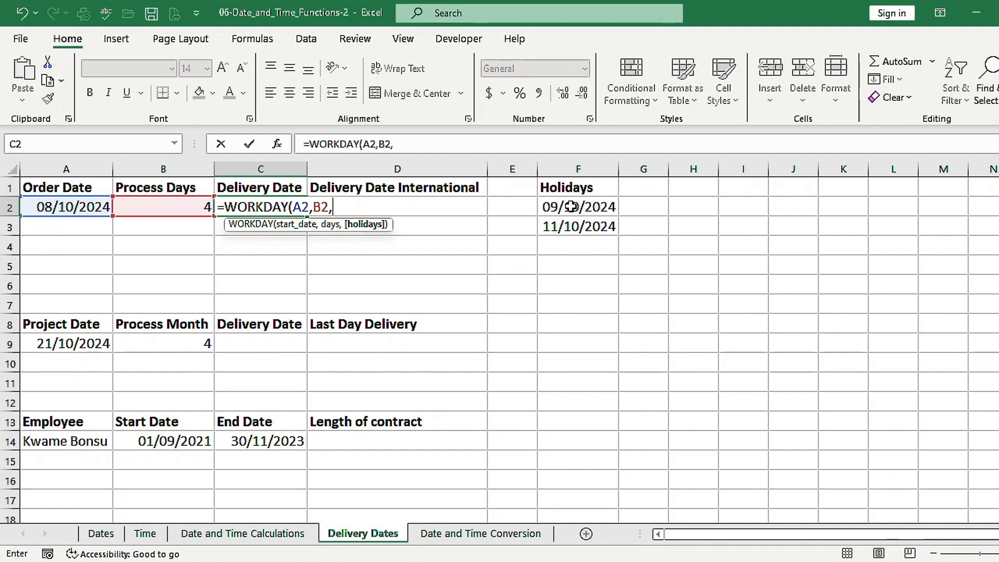
left_click_drag(571, 208, 568, 227)
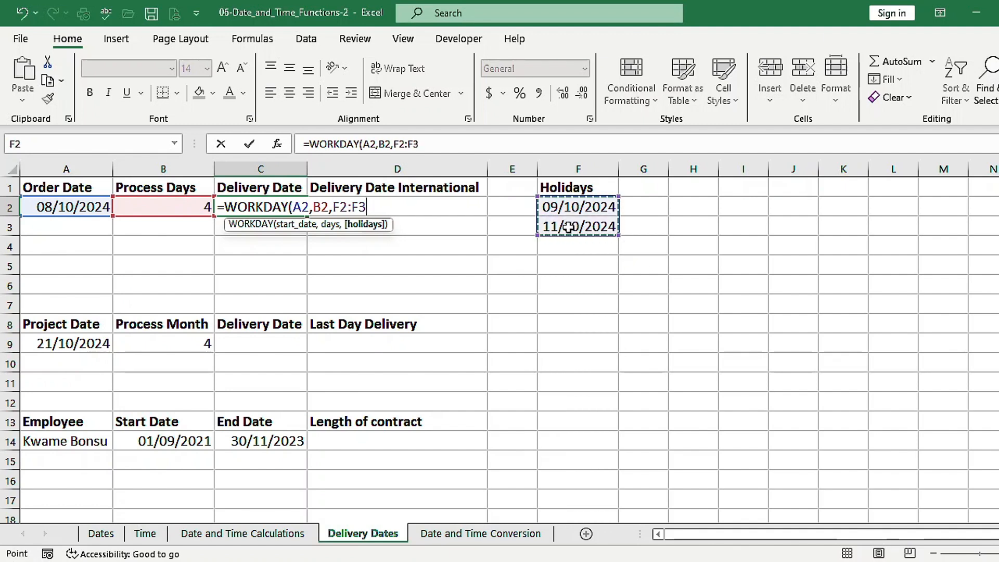
type(")")
key("ctrl+Return")
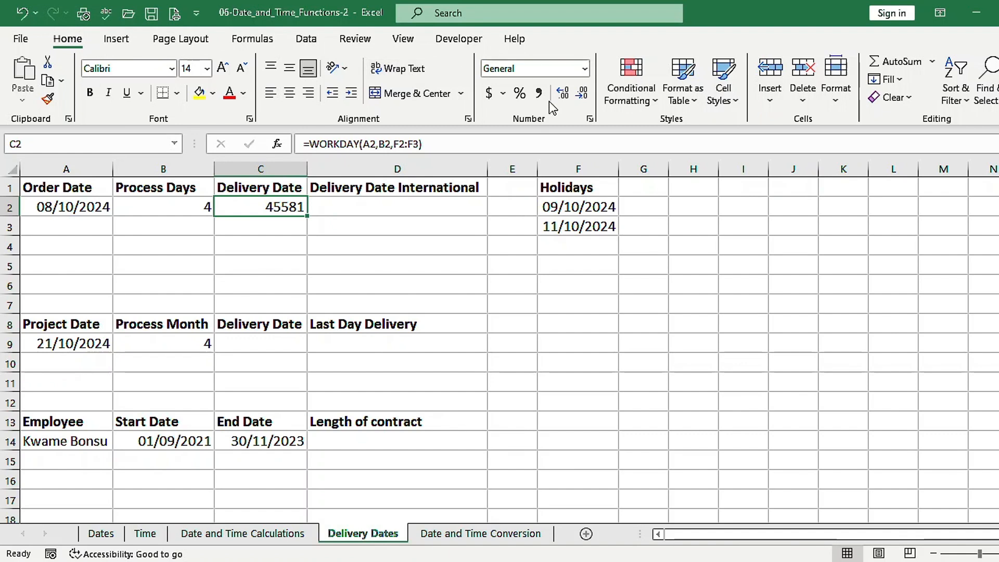
left_click(585, 70)
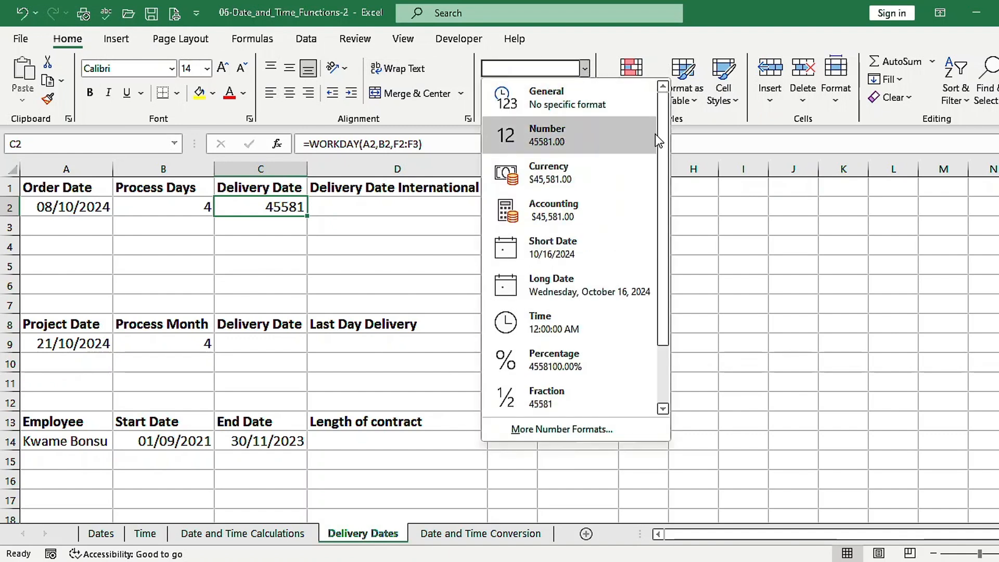
left_click(558, 256)
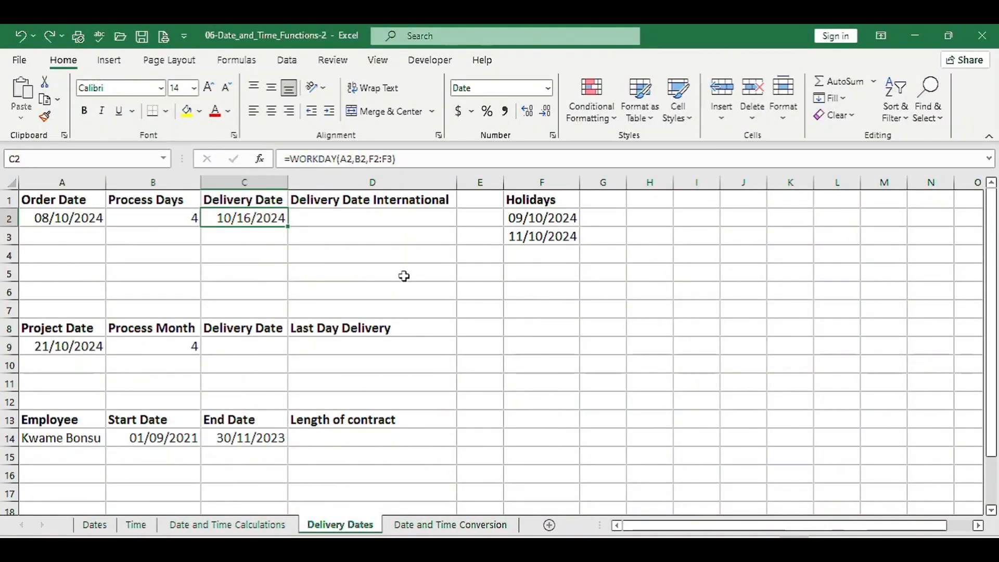
Examine October 2024 in the system calendar to check the delivery date against the weekends and listed holidays
key("super+n")
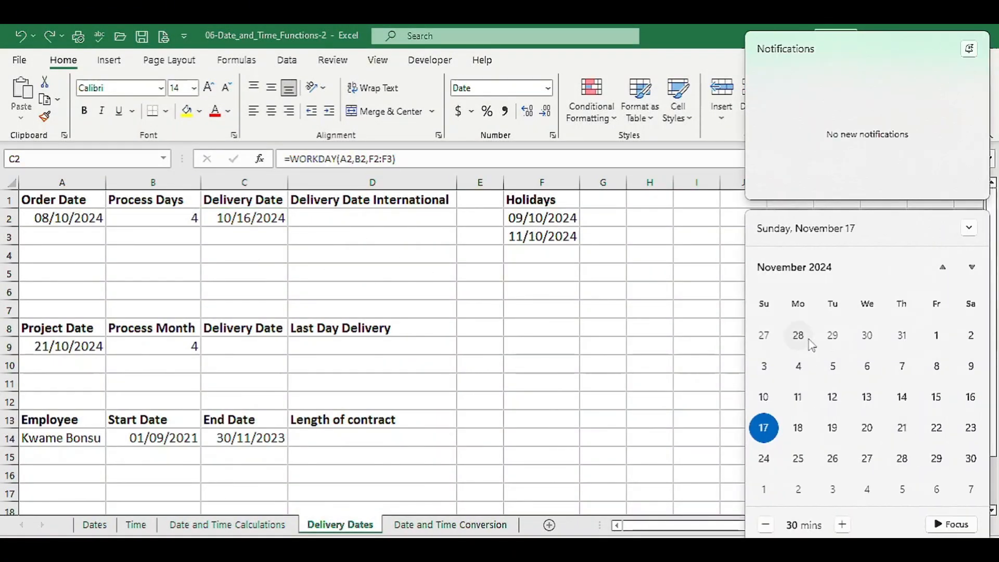
left_click(943, 267)
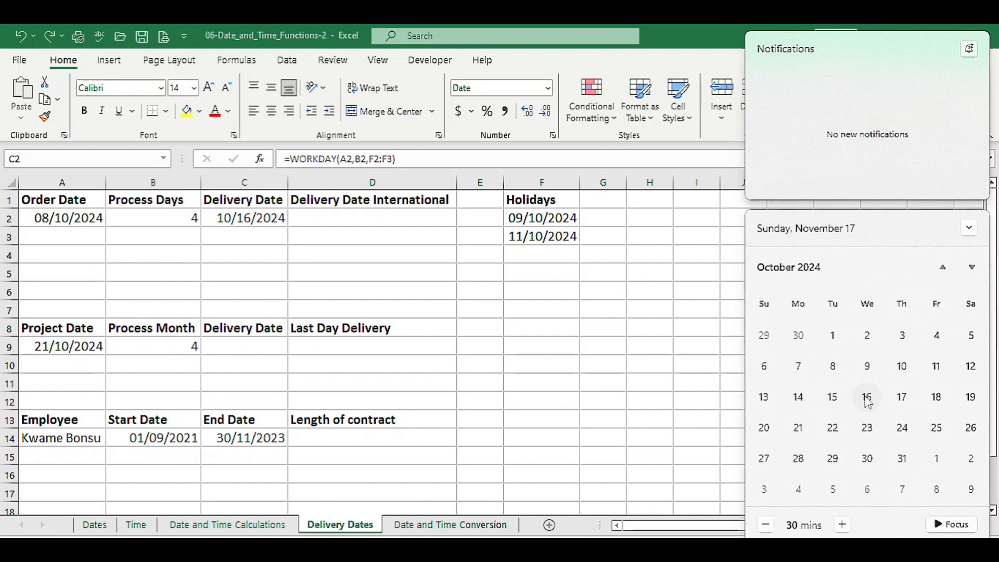
left_click(693, 356)
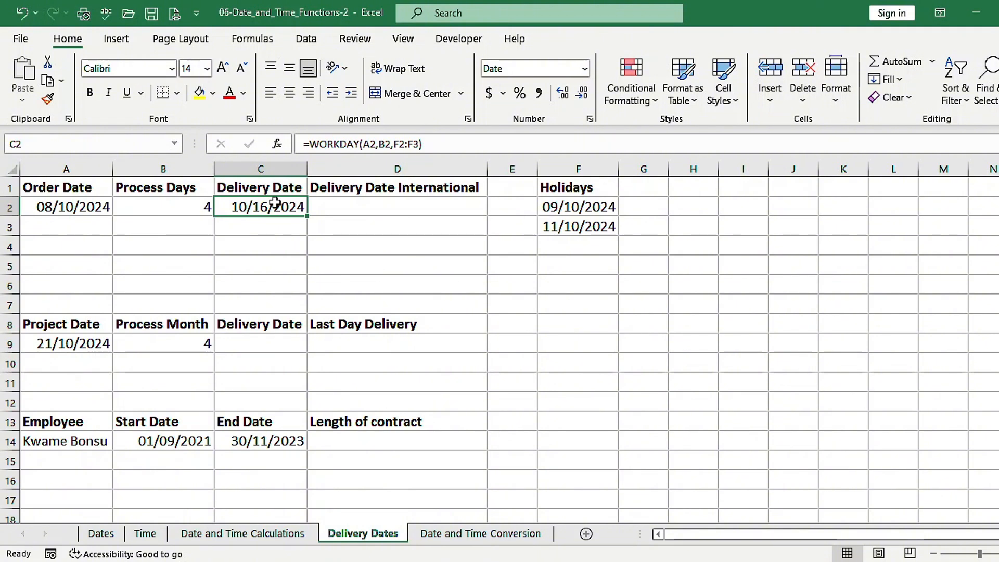
Enter =WORKDAY.INTL(A2,B2,11,F2:F3) in D2, using the Sunday-only weekend option, and format the result as Short Date
left_click(350, 207)
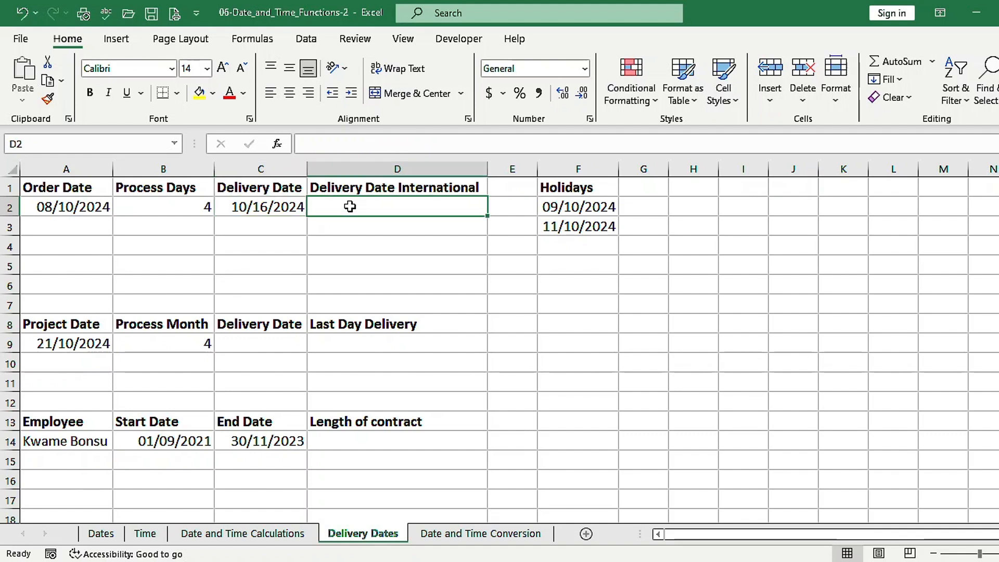
type("=wo")
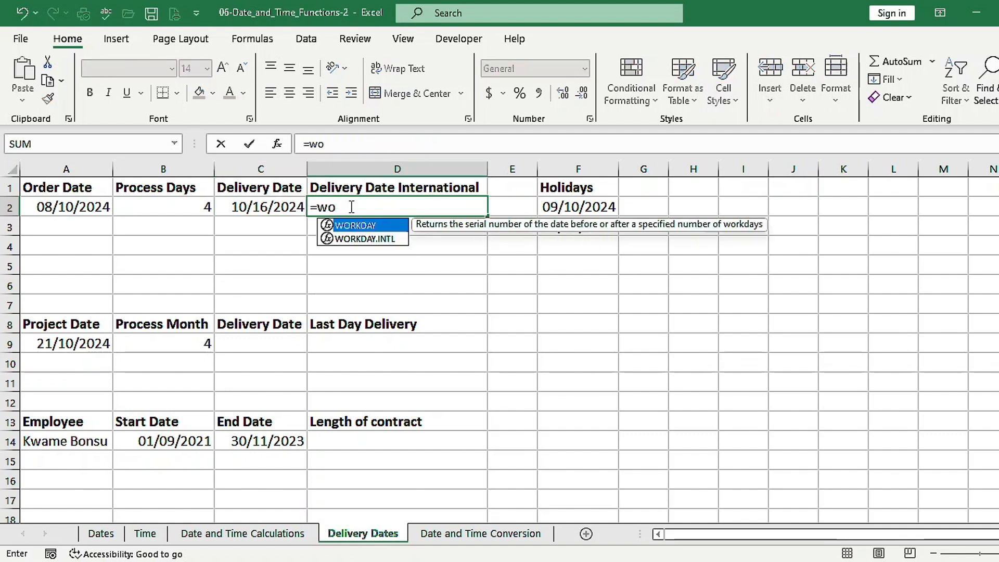
key("Down")
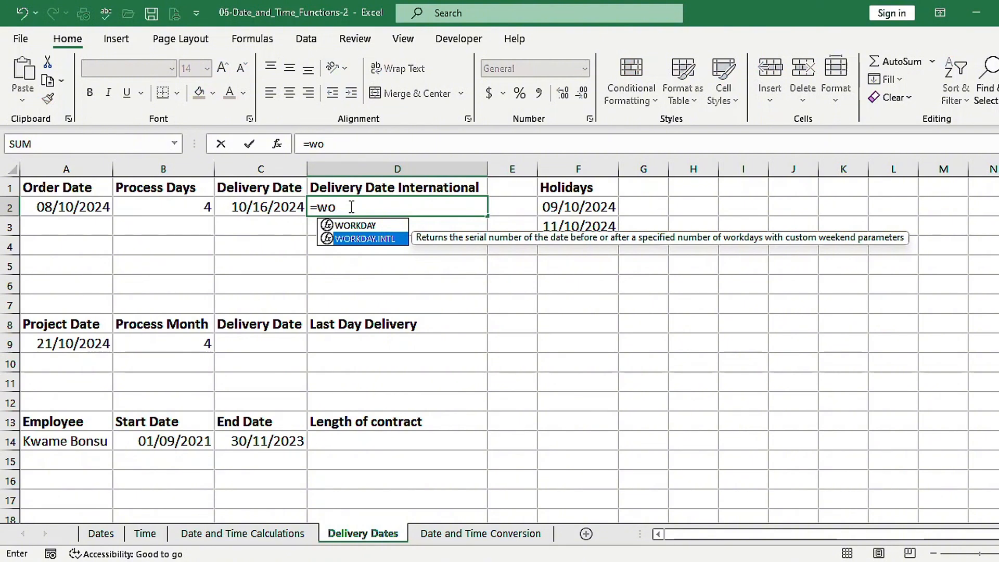
key("Tab")
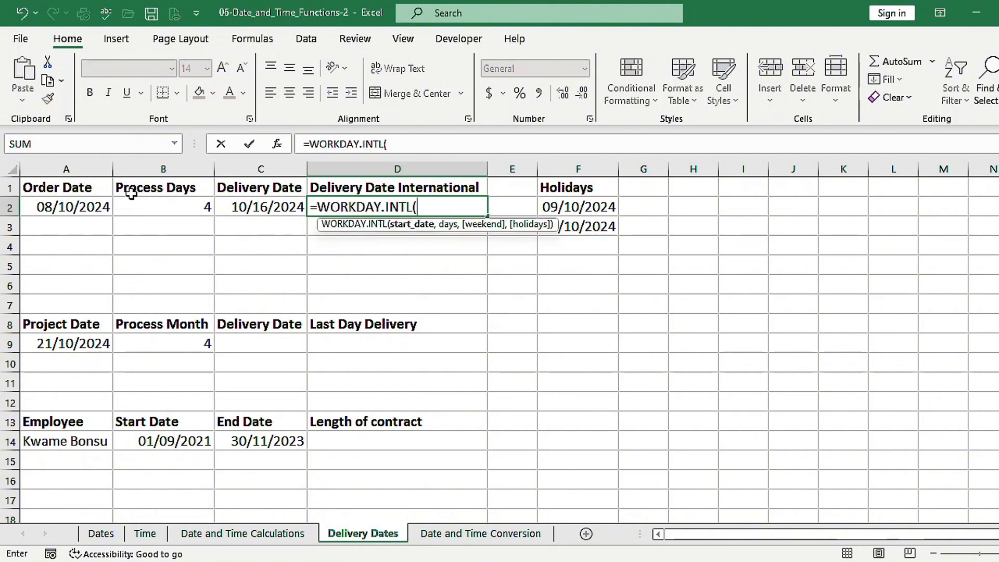
left_click(92, 209)
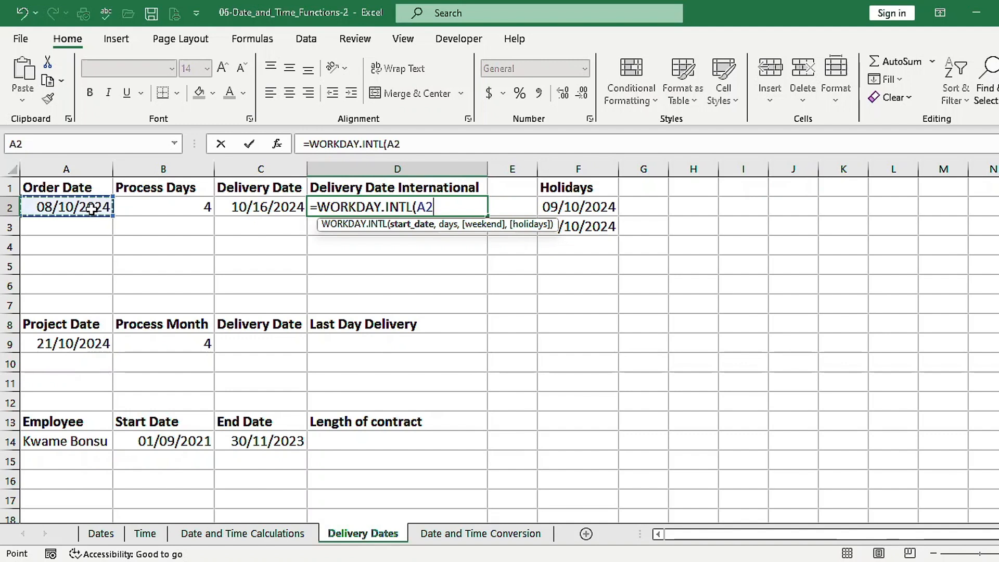
type(",")
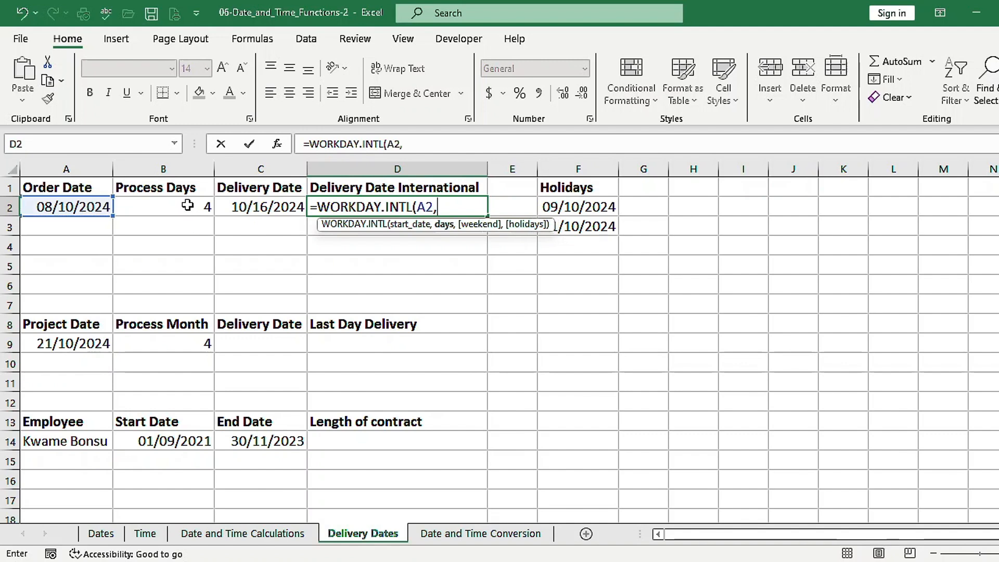
left_click(187, 207)
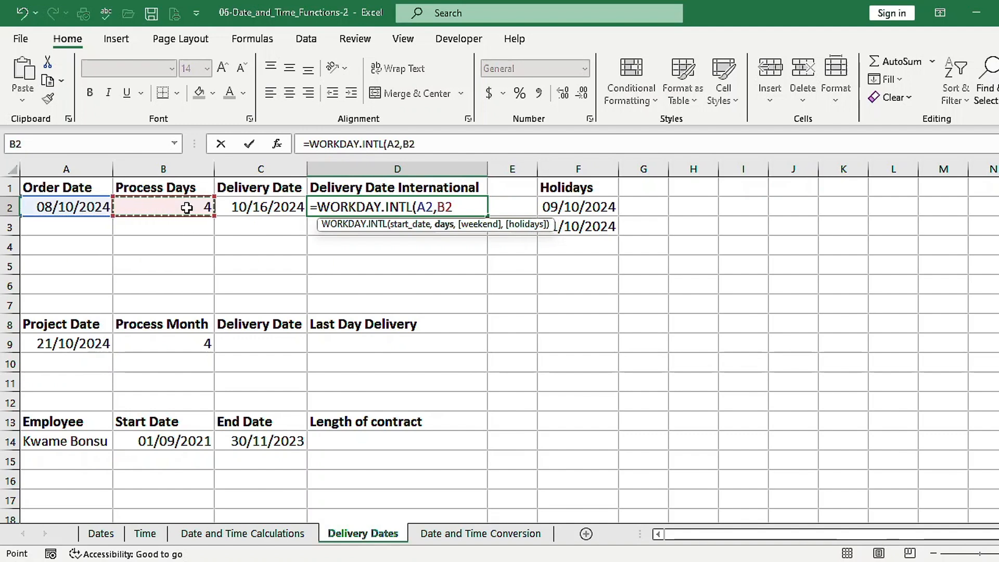
type(",")
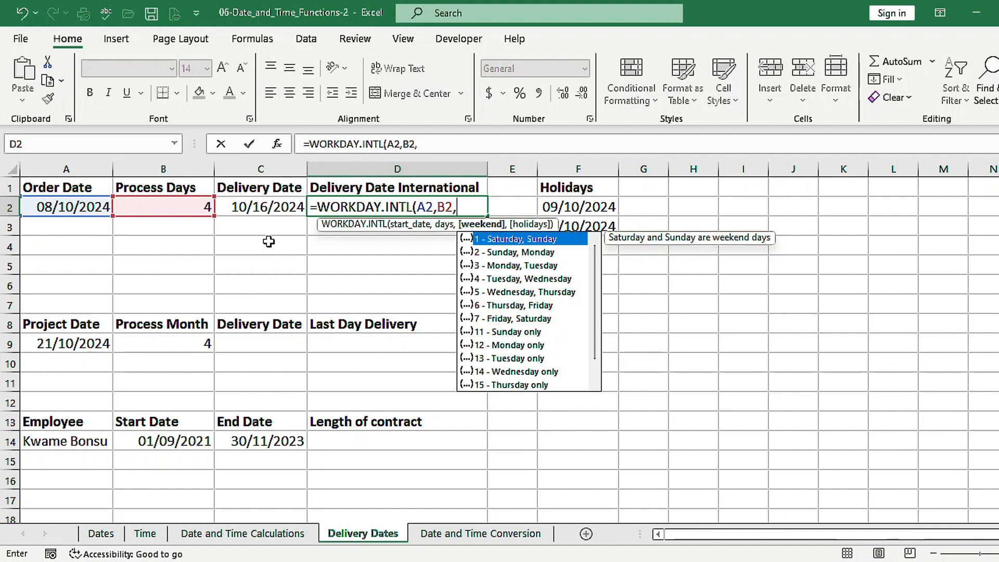
key("Down")
key("Down")
key("Down")
key("Down")
key("Down")
key("Down")
key("Down")
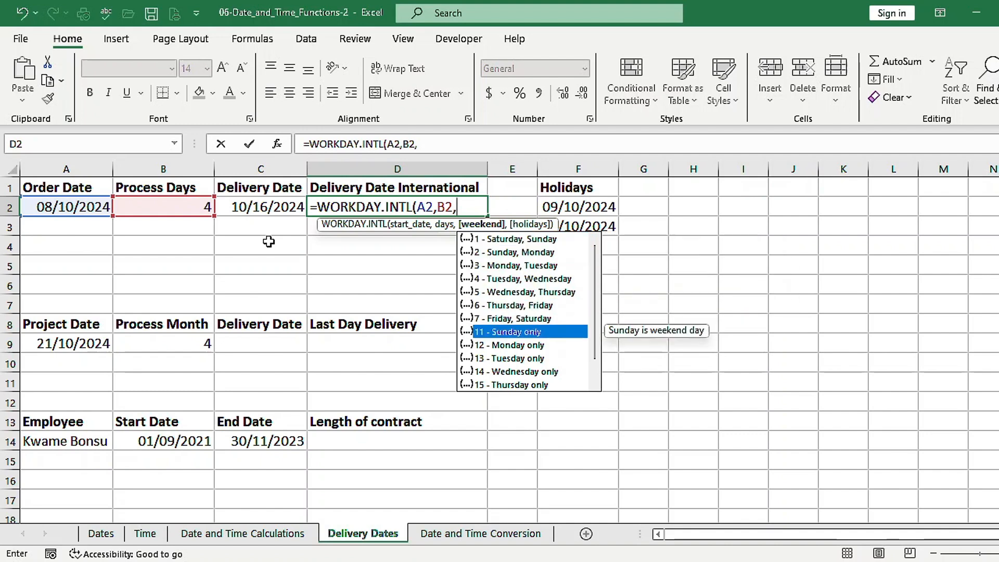
key("Tab")
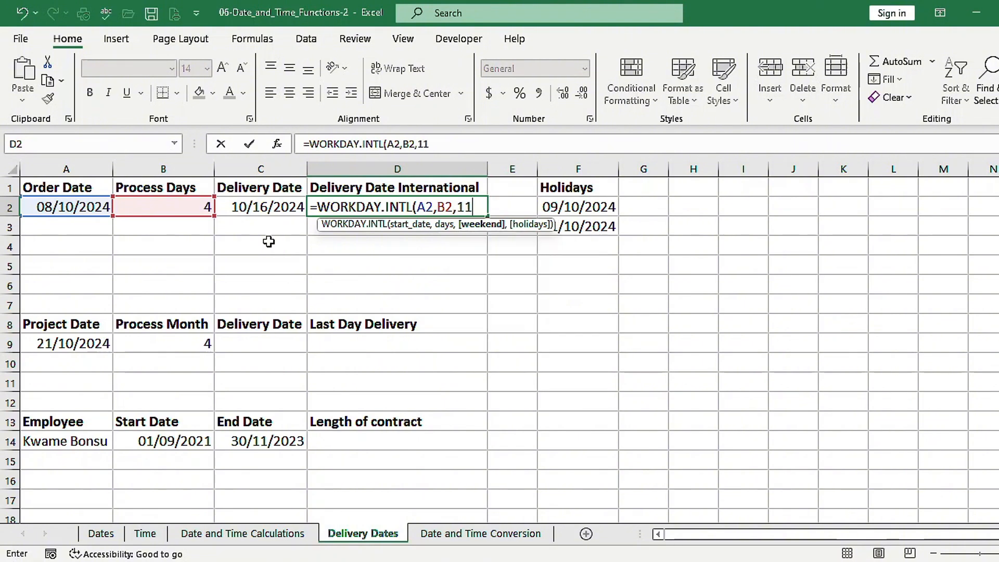
type(",")
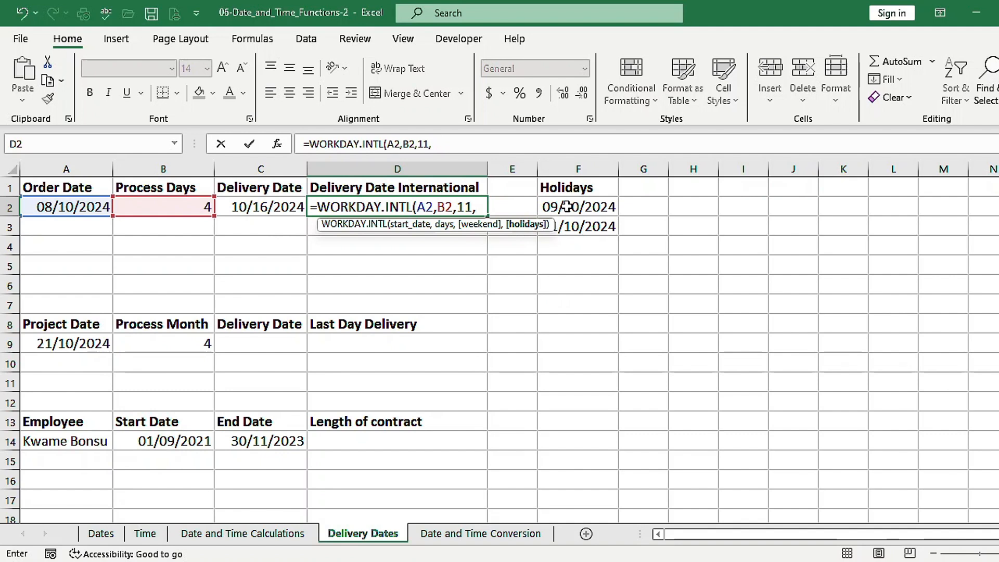
left_click_drag(567, 207, 566, 226)
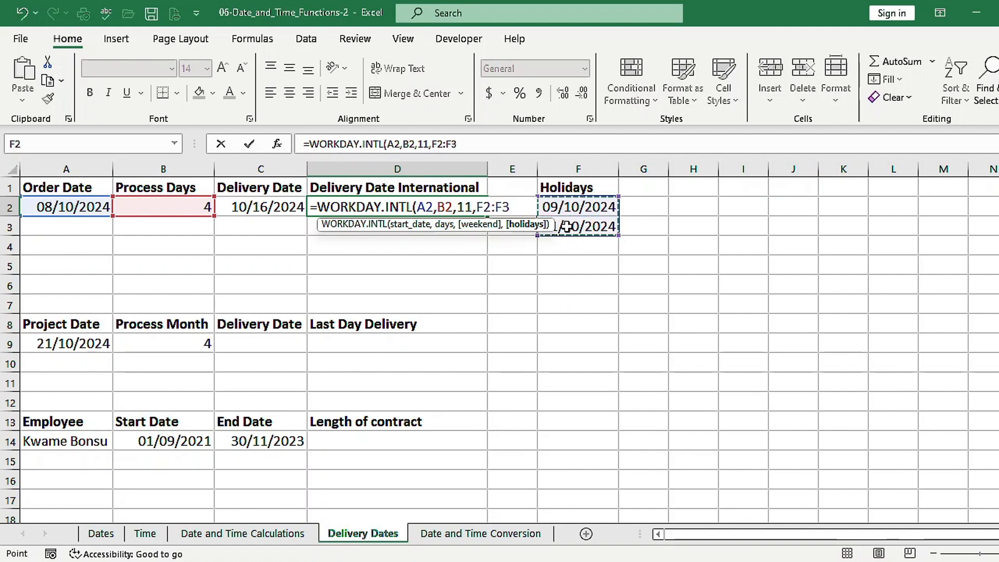
type(")")
key("ctrl+Return")
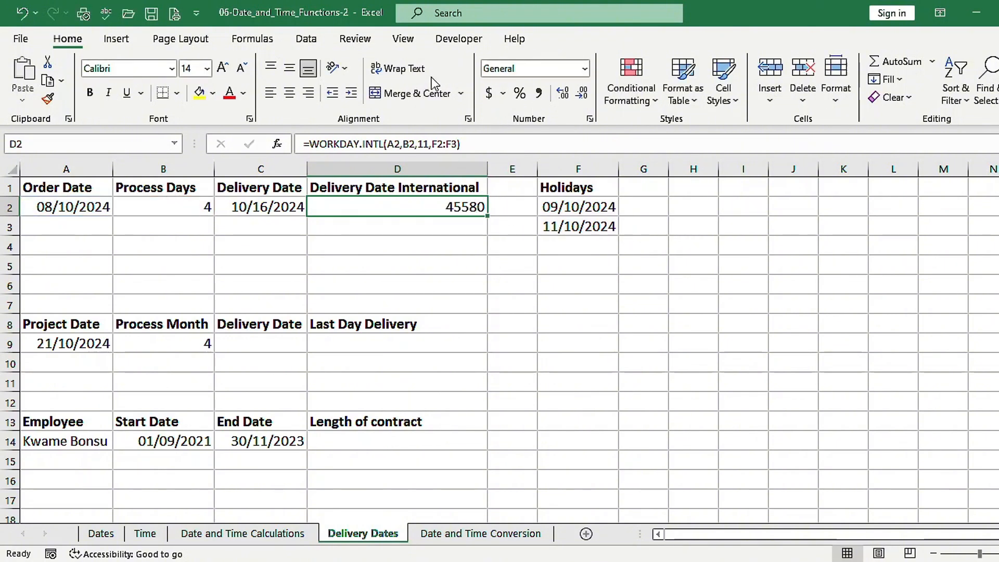
left_click(584, 71)
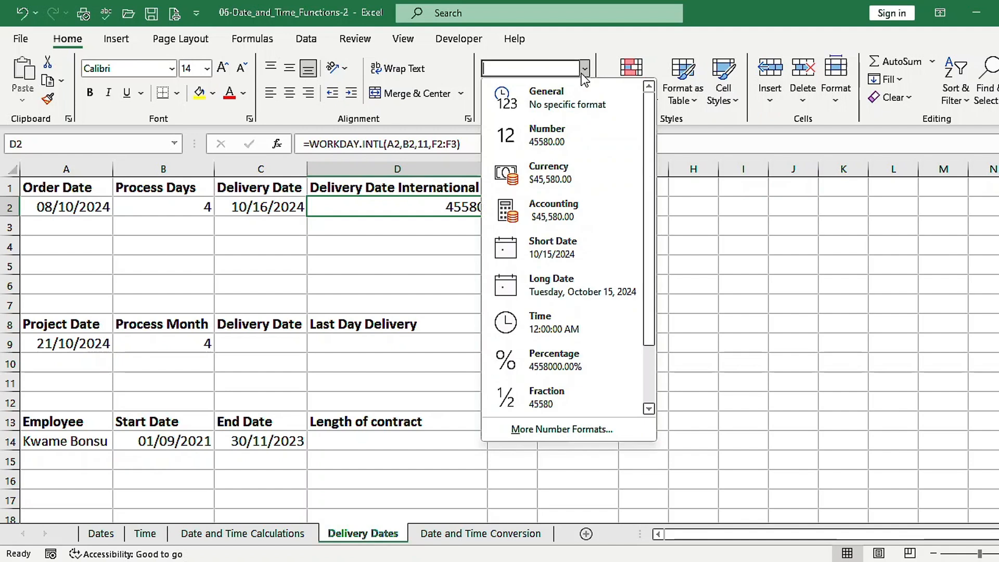
left_click(573, 247)
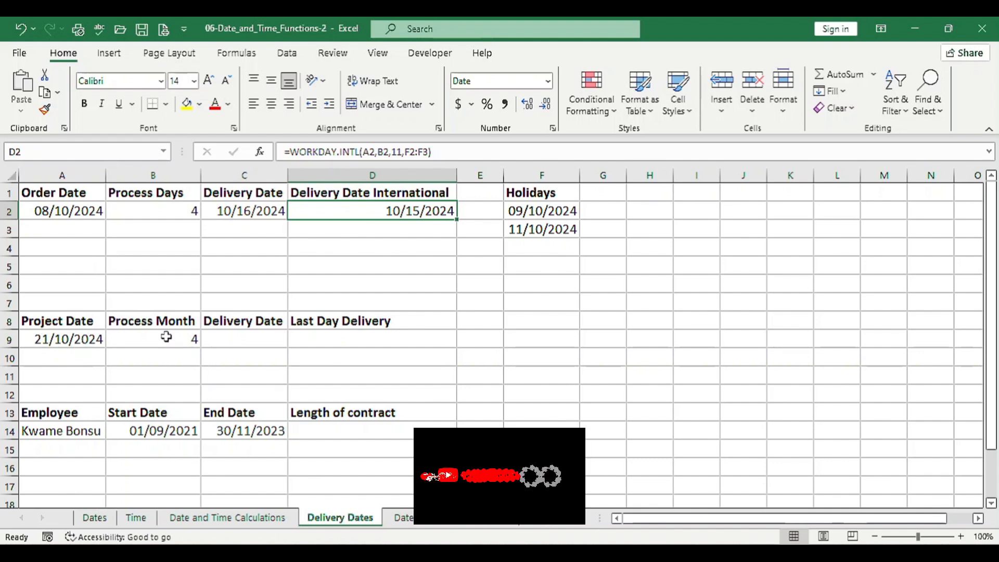
Enter =EDATE(A9,B9) in cell C9 for the project's delivery date and format the result as Short Date
left_click(223, 337)
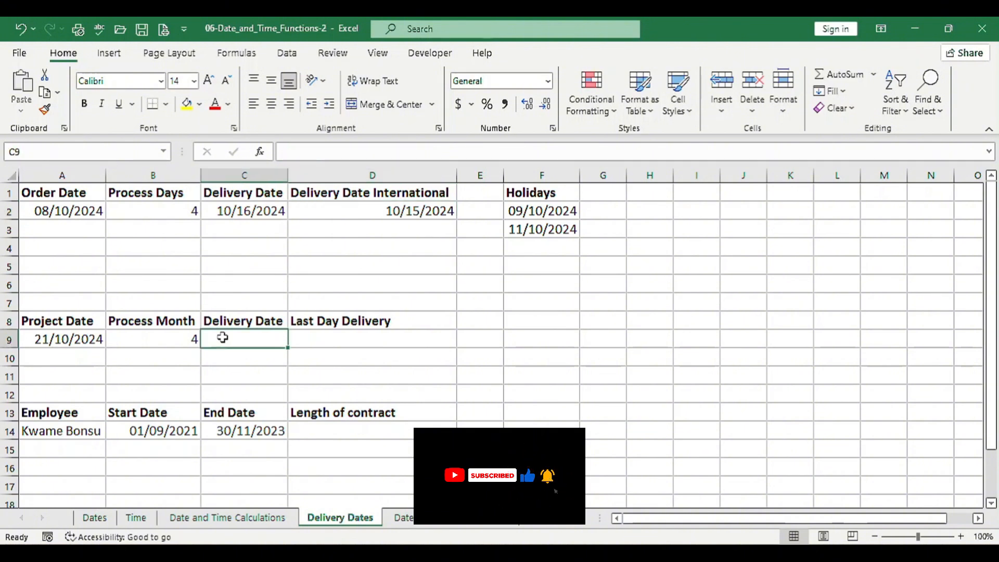
type("=ed")
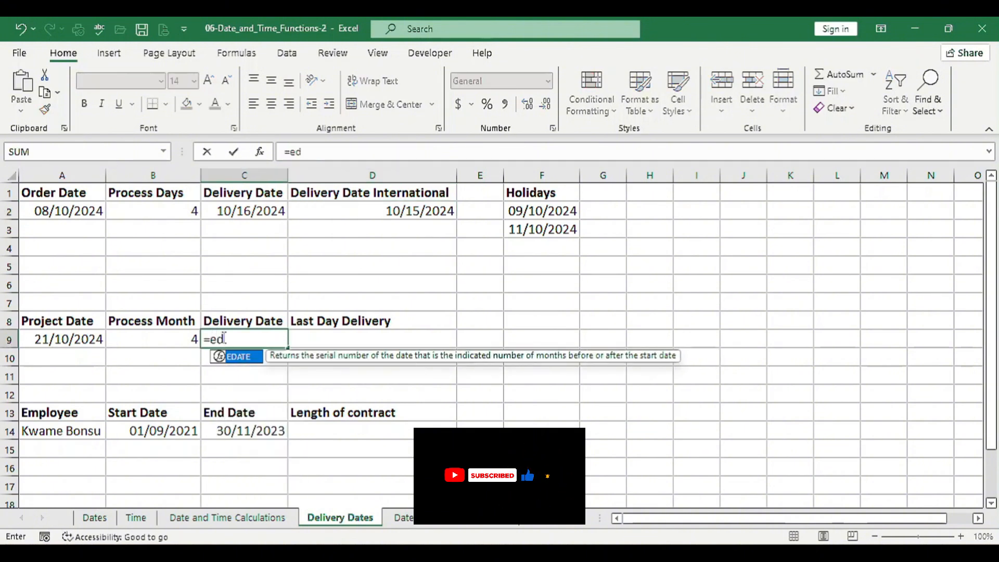
key("Tab")
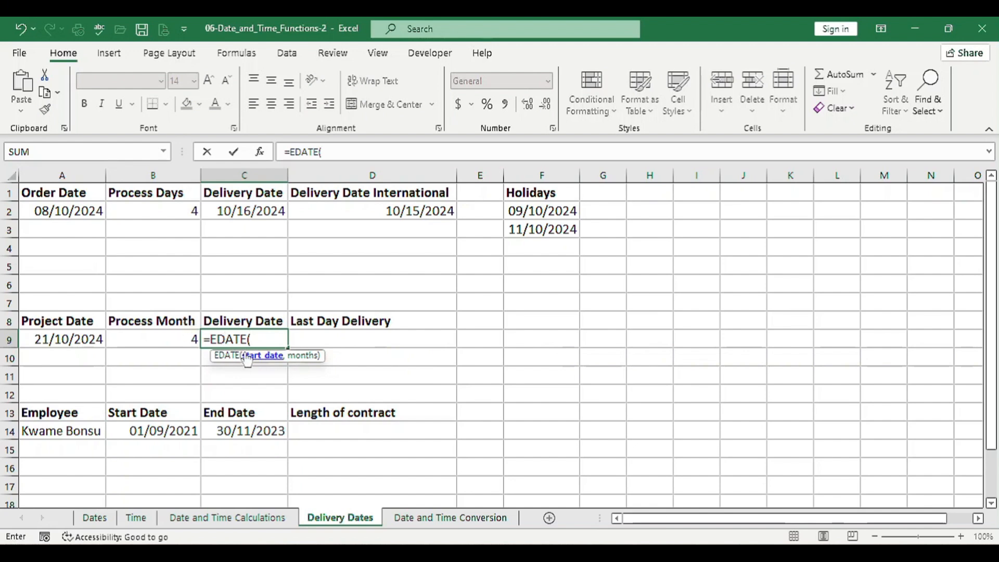
left_click(70, 337)
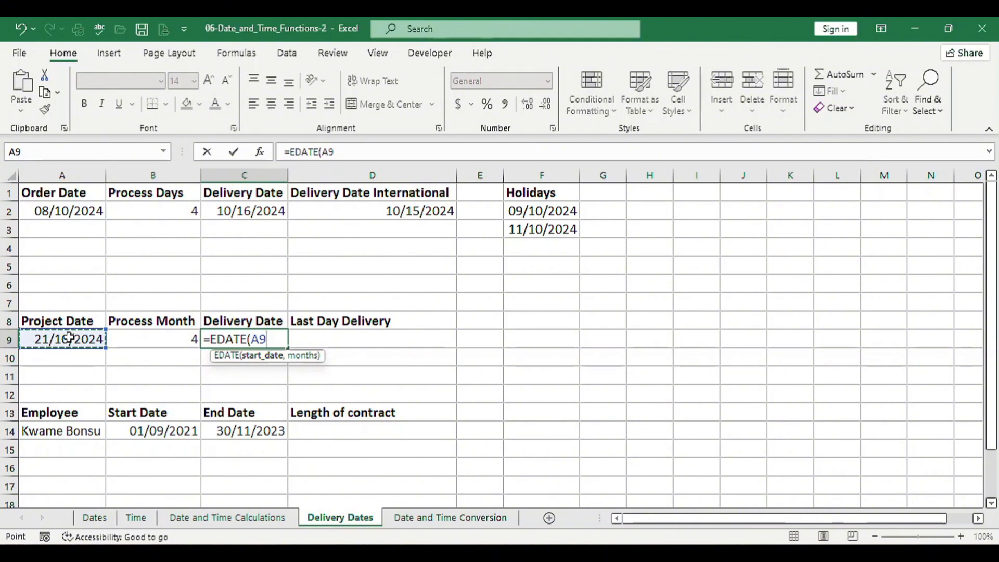
type(",")
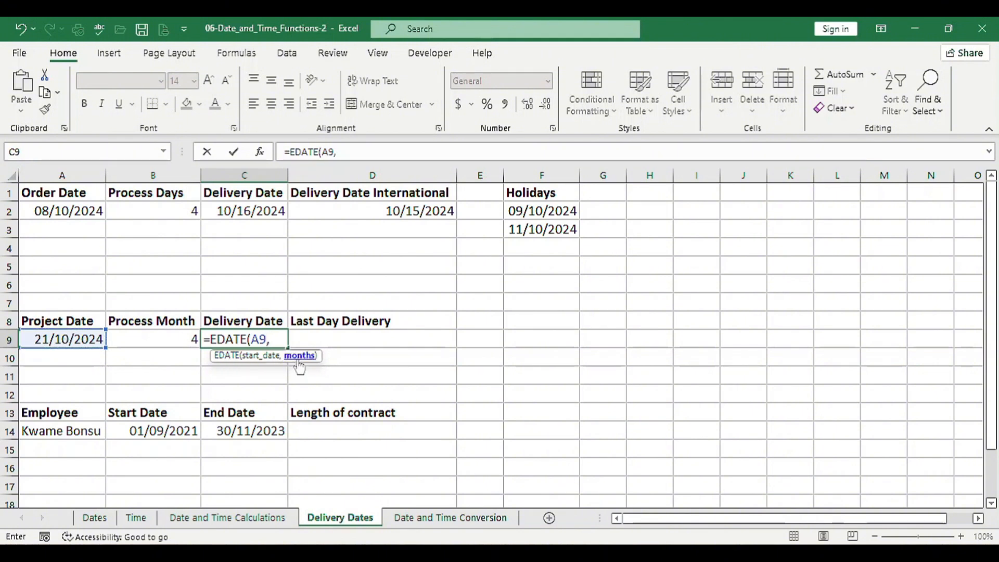
left_click(192, 339)
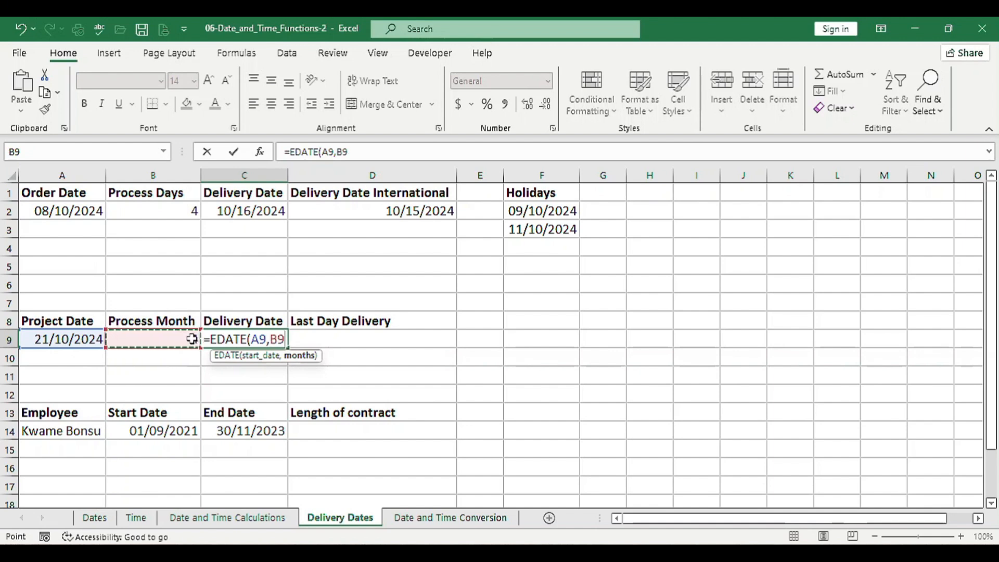
type(")")
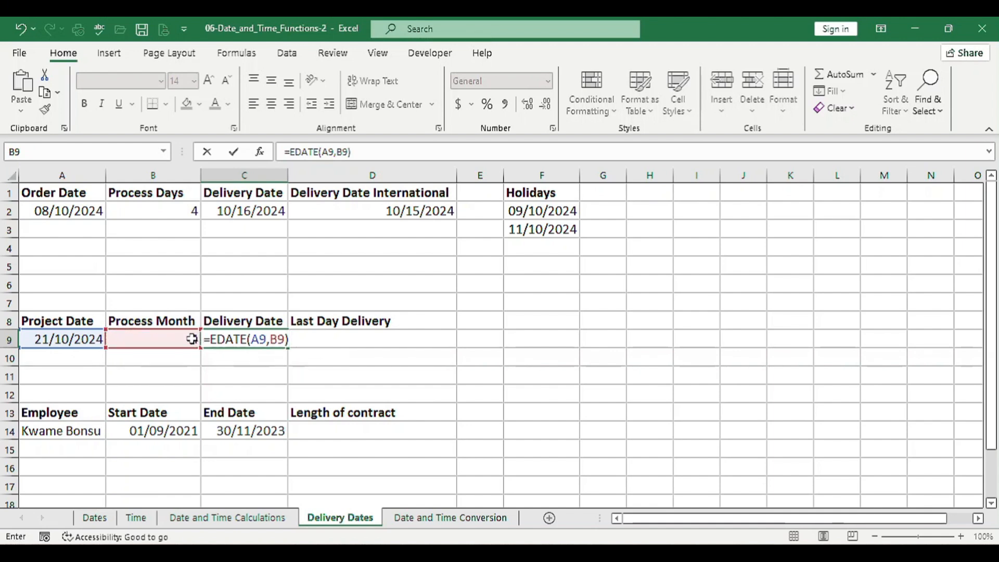
key("ctrl+Return")
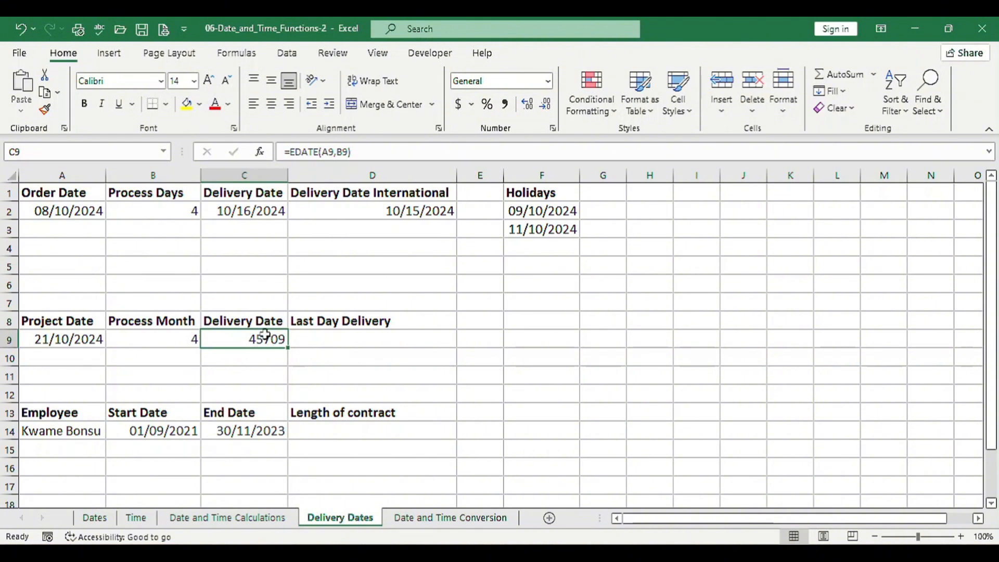
left_click(549, 82)
left_click(548, 83)
left_click(548, 83)
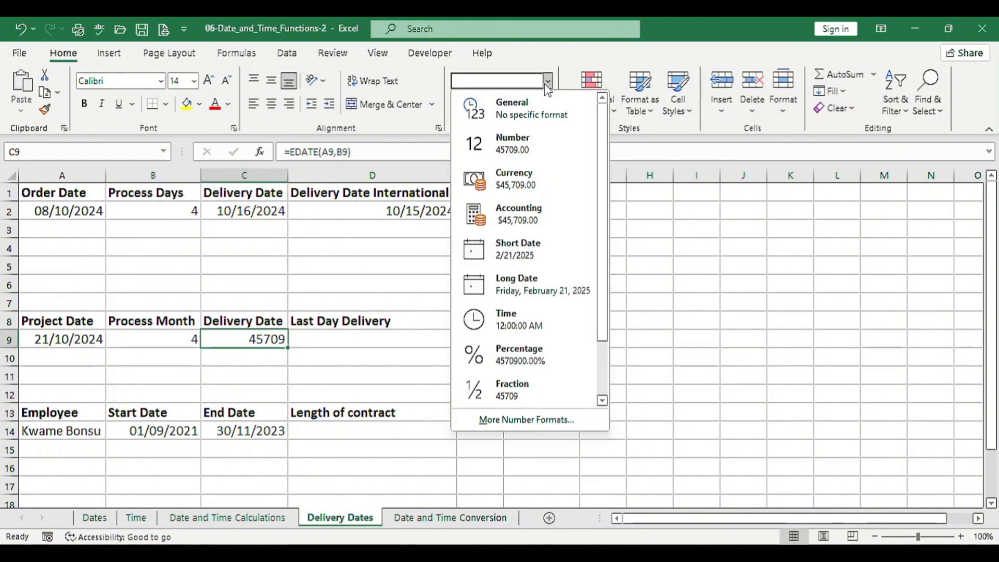
left_click(518, 249)
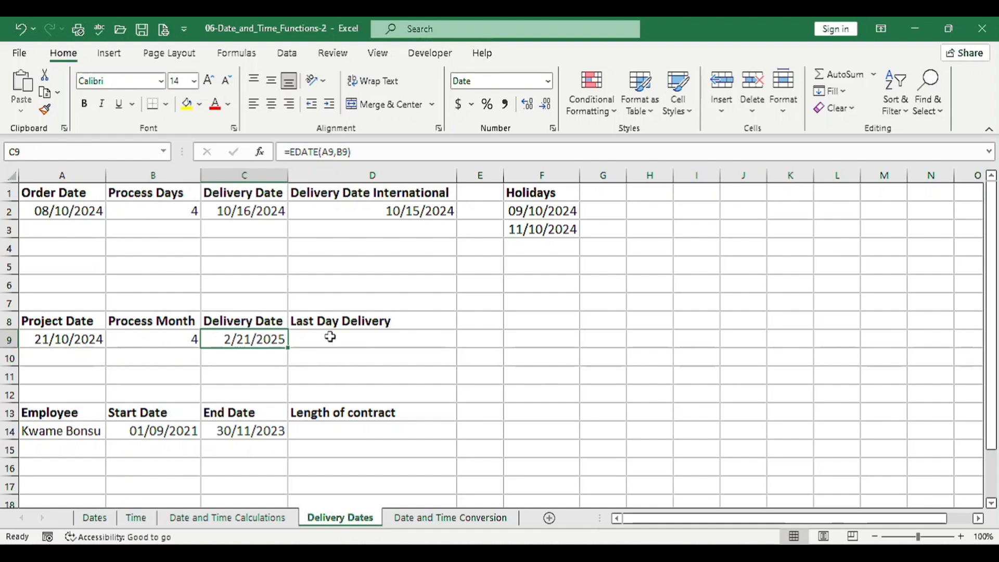
Enter =EOMONTH(A9,B9) in D9 for the last day of delivery and format the result as Short Date
left_click(330, 337)
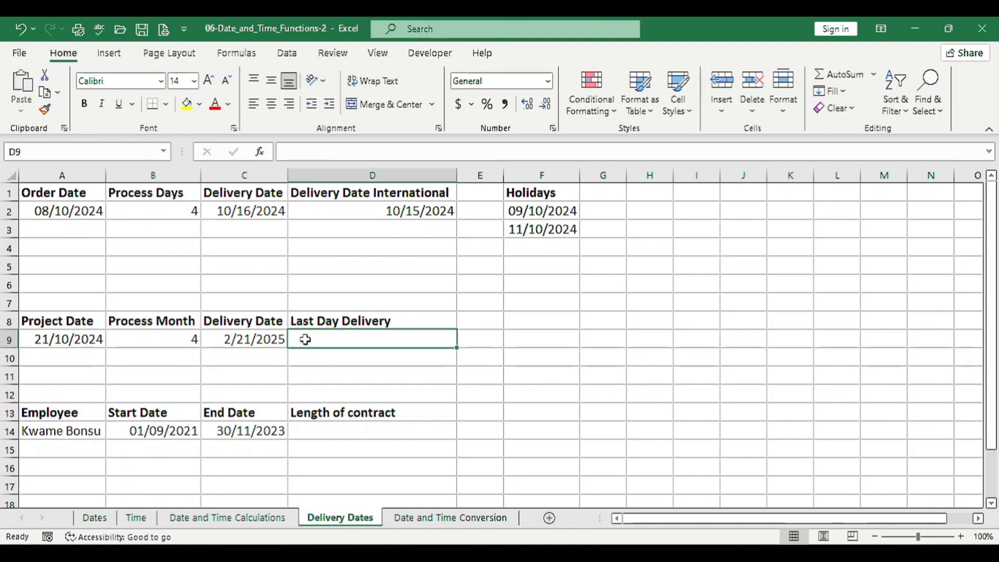
type("=eo")
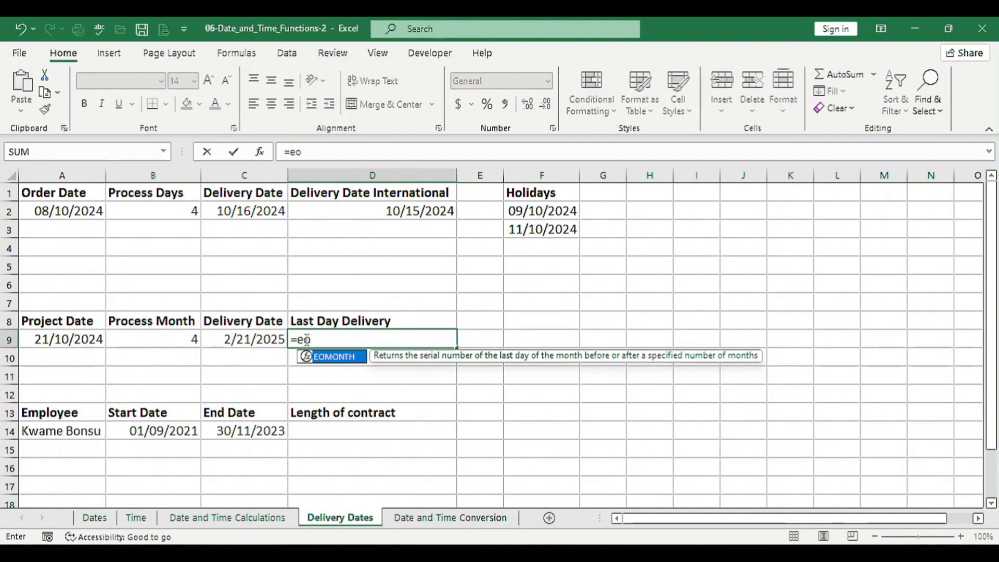
key("Tab")
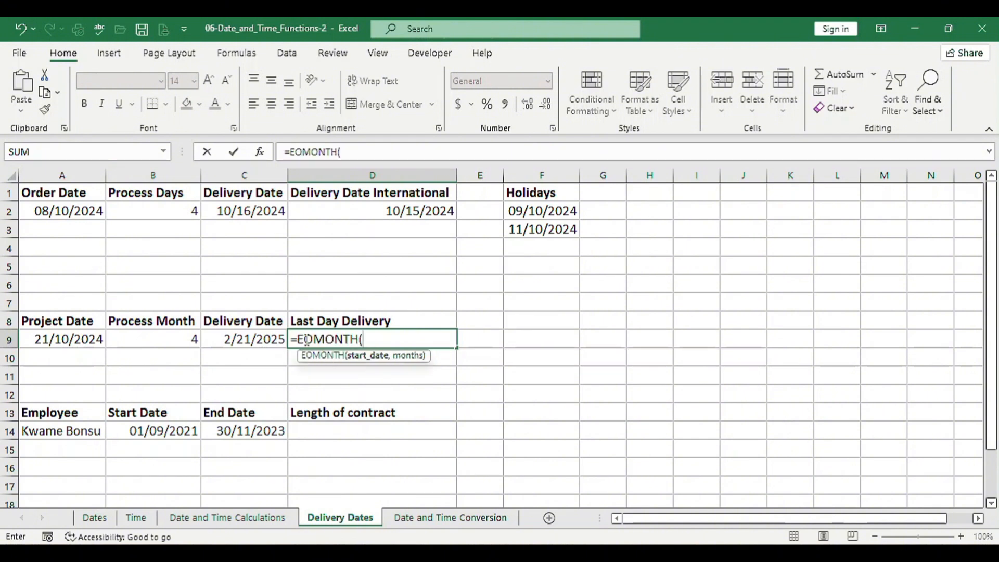
left_click(73, 339)
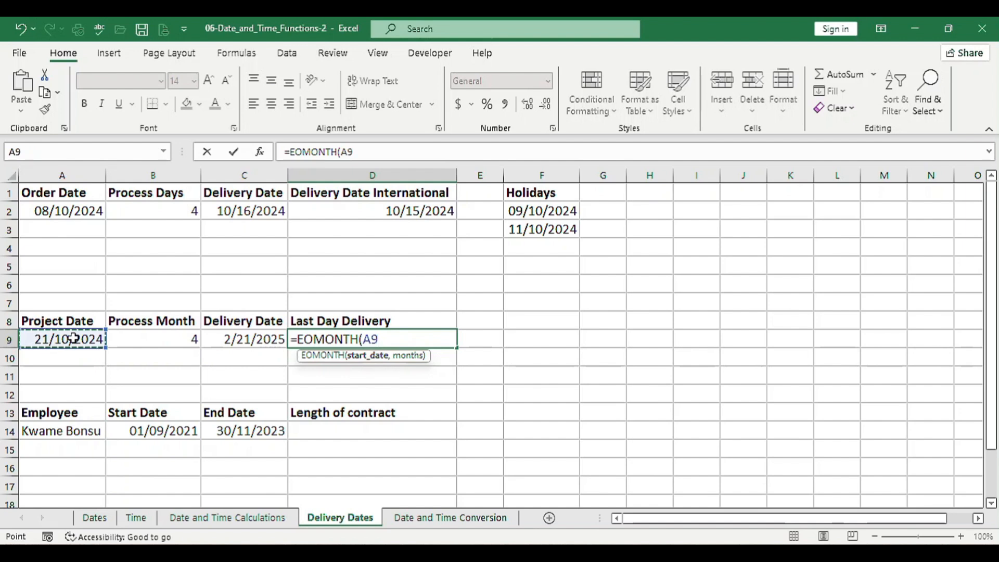
type(",")
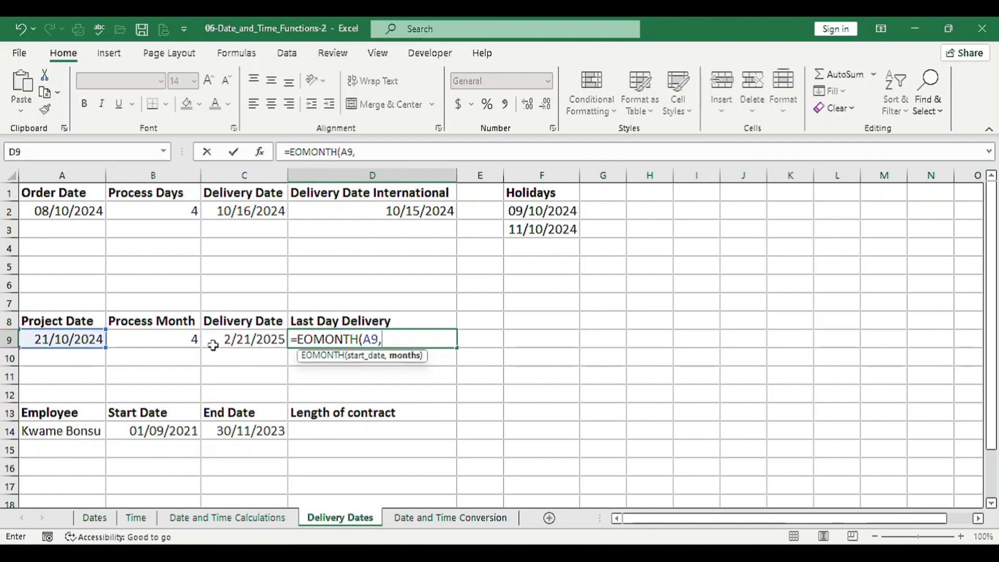
left_click(174, 335)
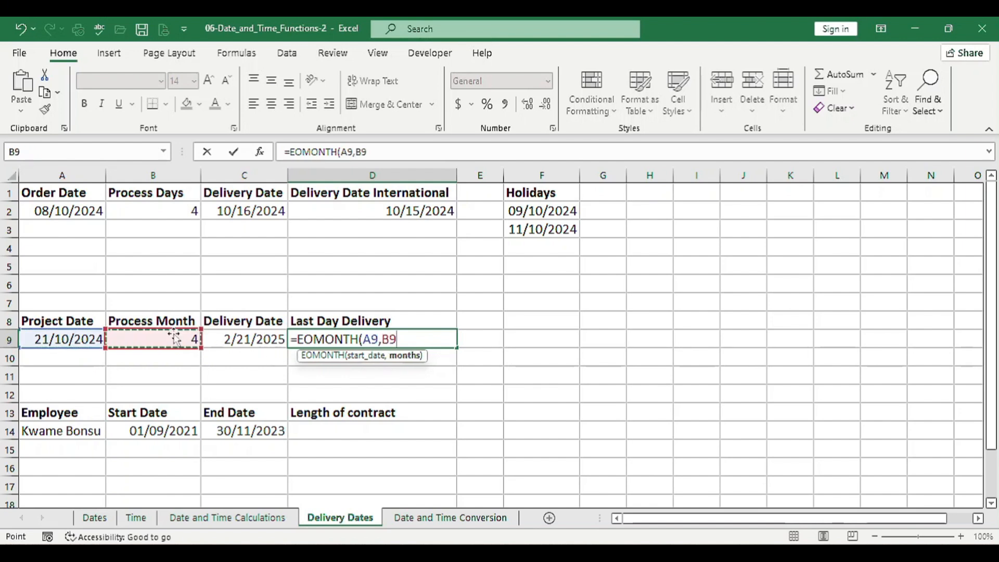
type(")")
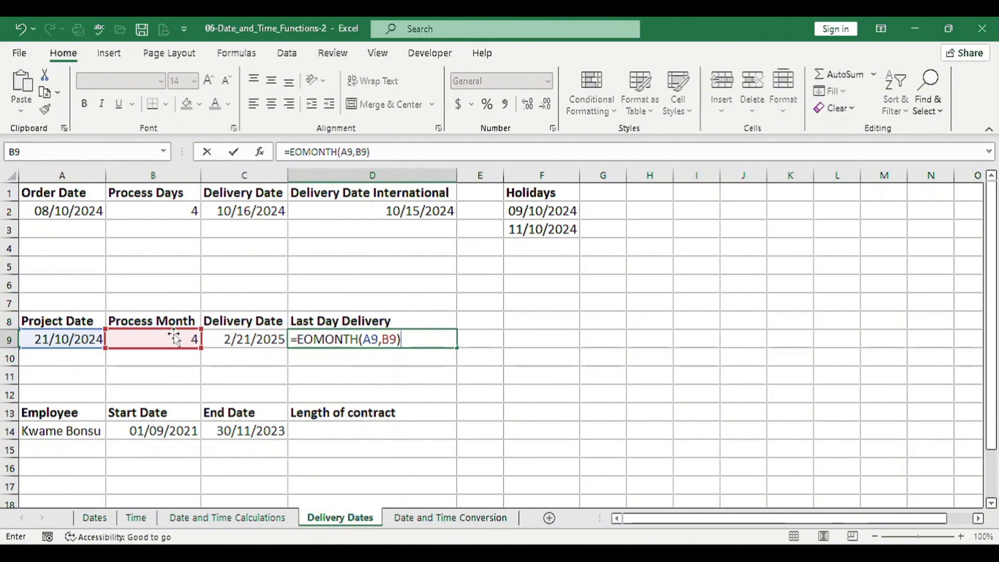
key("Return")
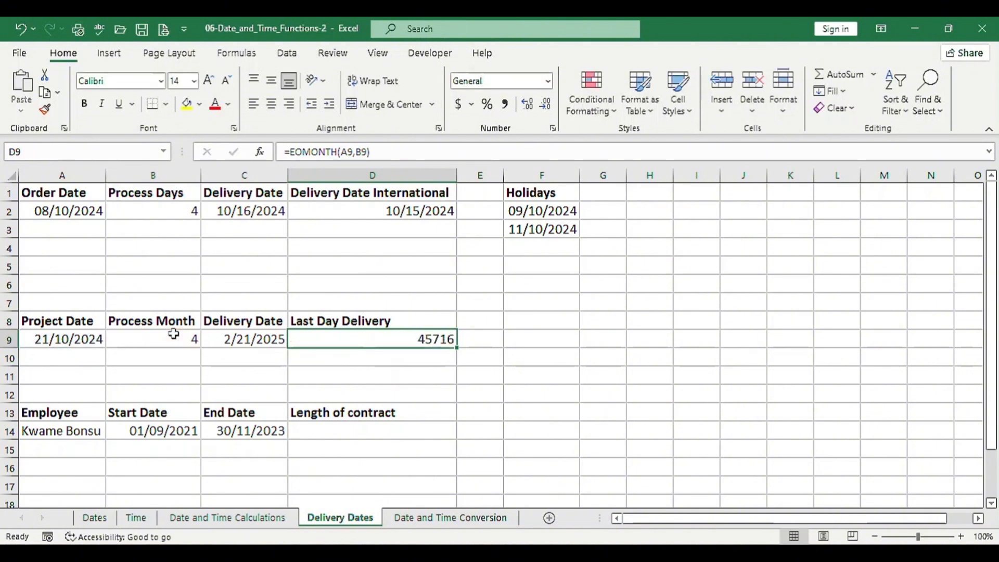
left_click(548, 81)
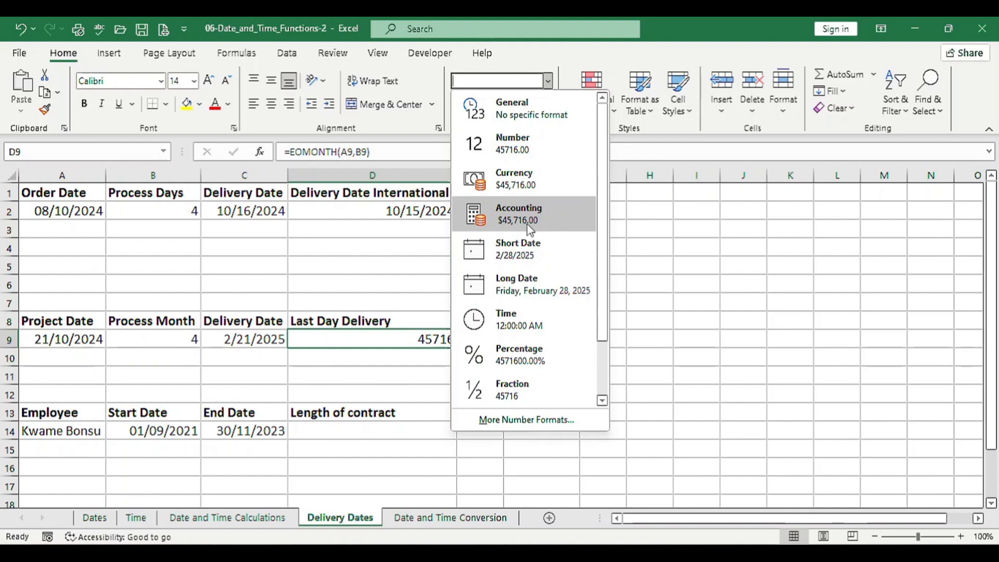
left_click(528, 254)
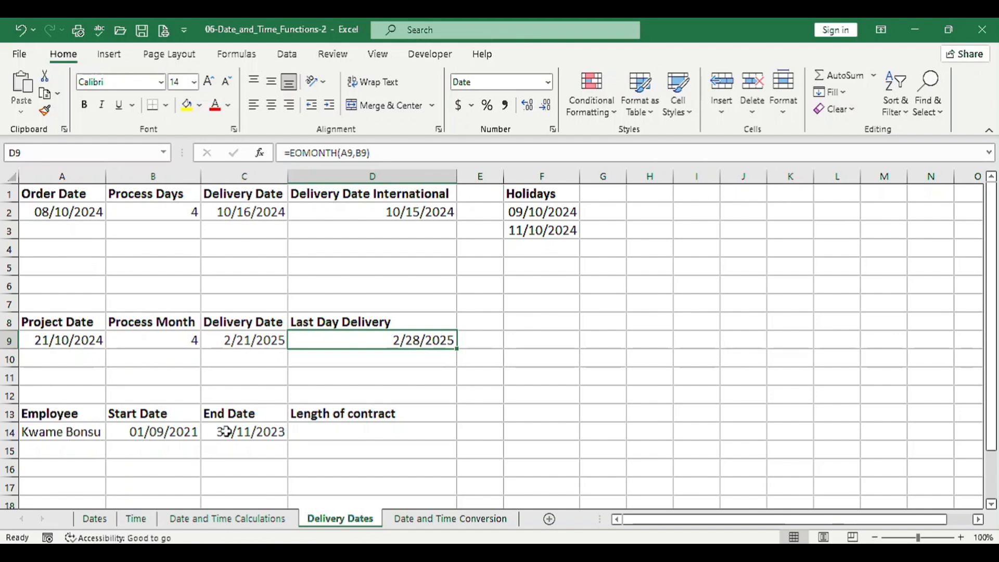
Calculate the length of contract in D14 with =YEARFRAC(B14,C14,0), using the US (NASD) 30/360 basis
left_click(312, 431)
type("=year")
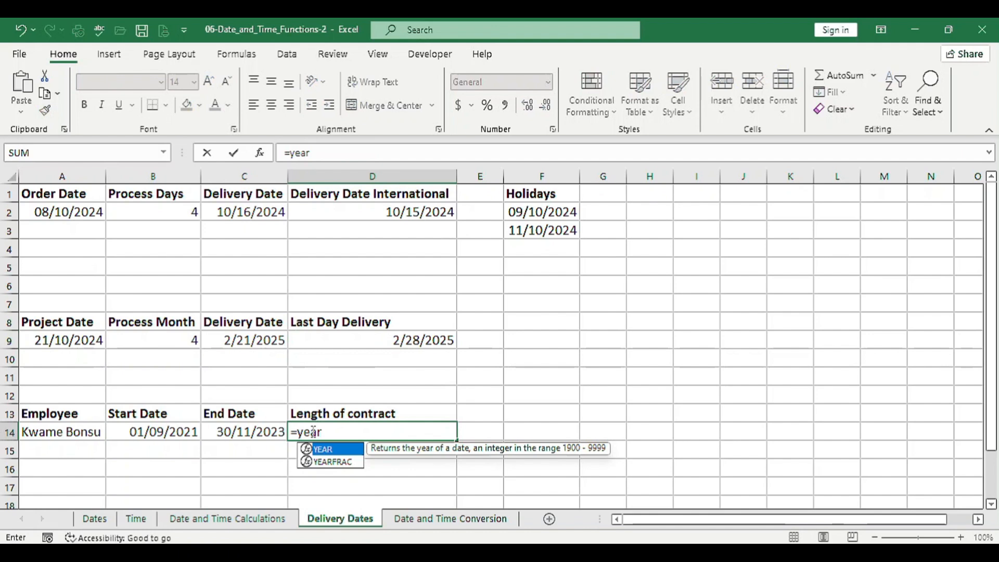
key("Down")
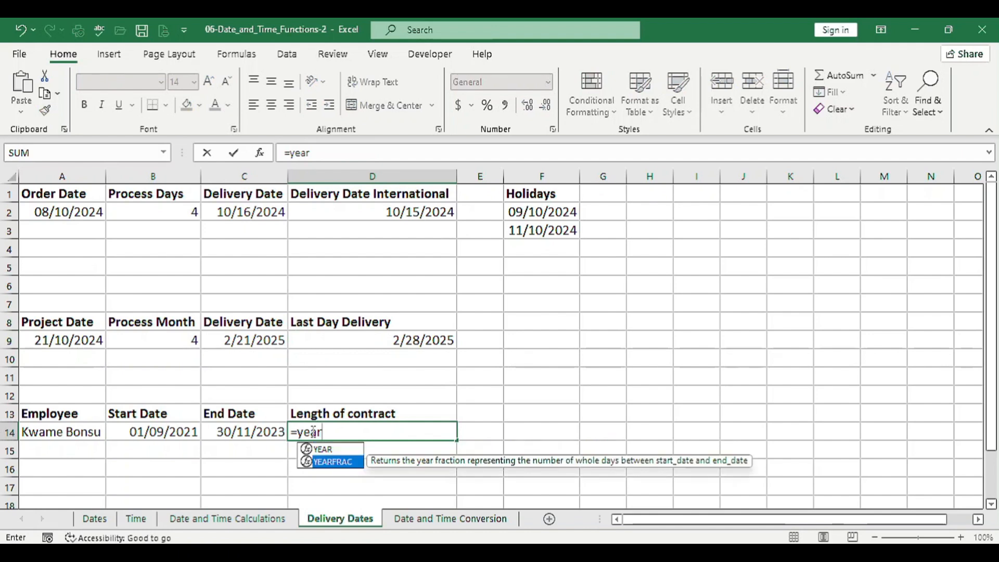
key("Tab")
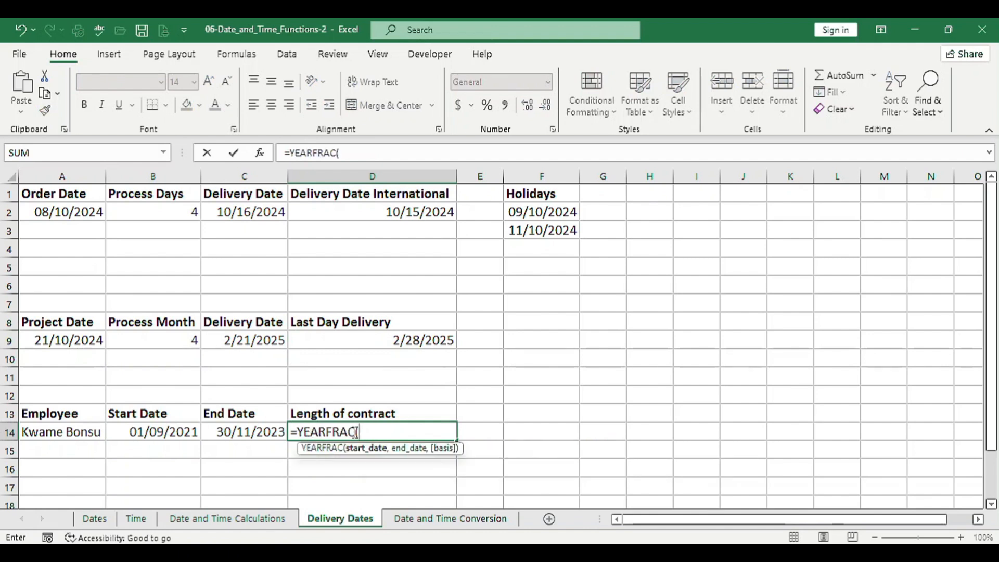
left_click(178, 433)
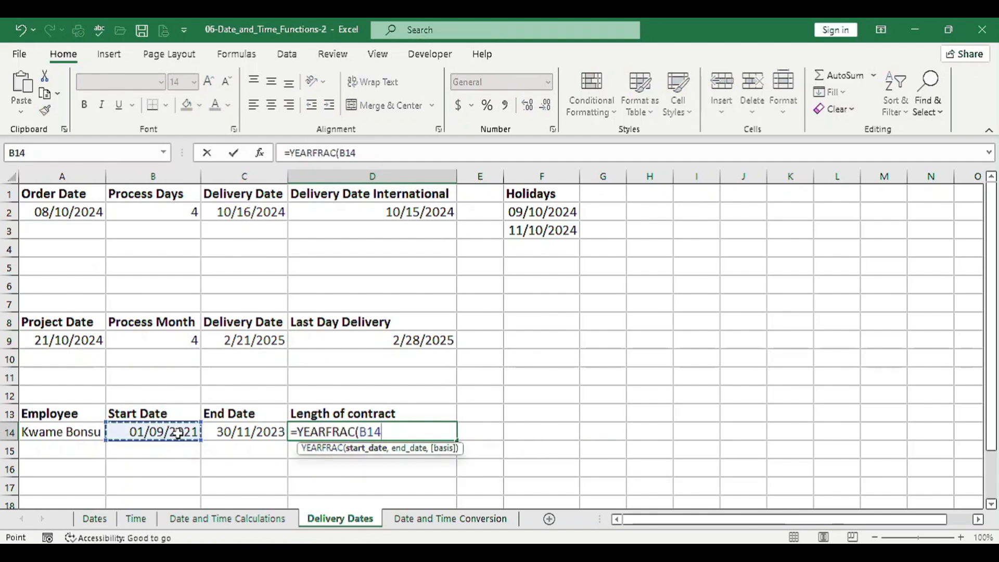
type(",")
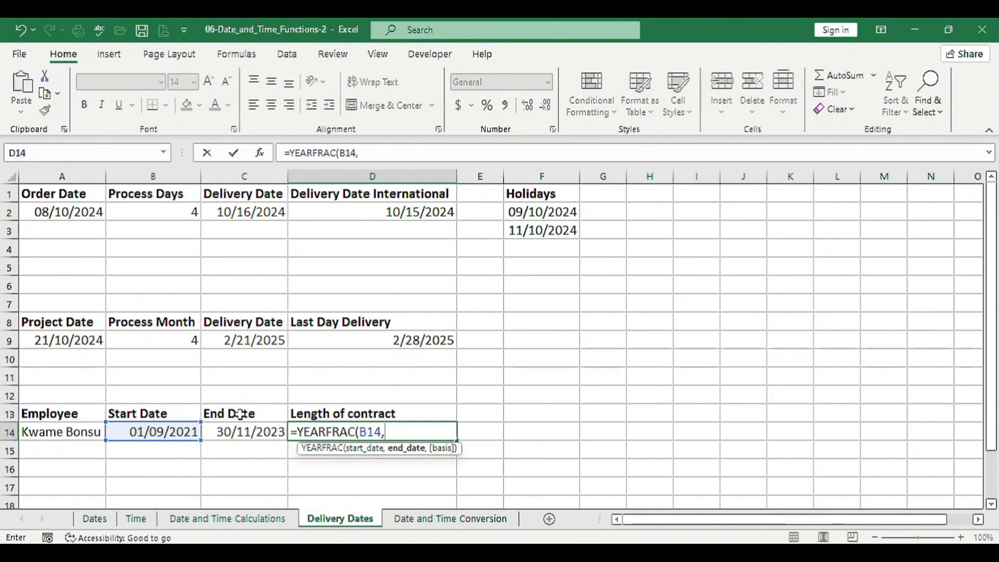
left_click(241, 433)
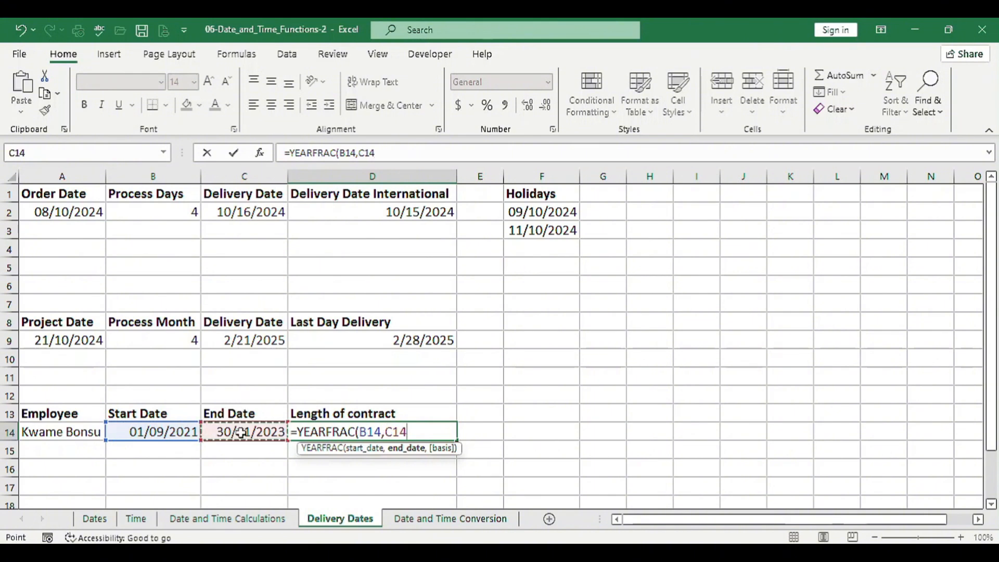
type(",")
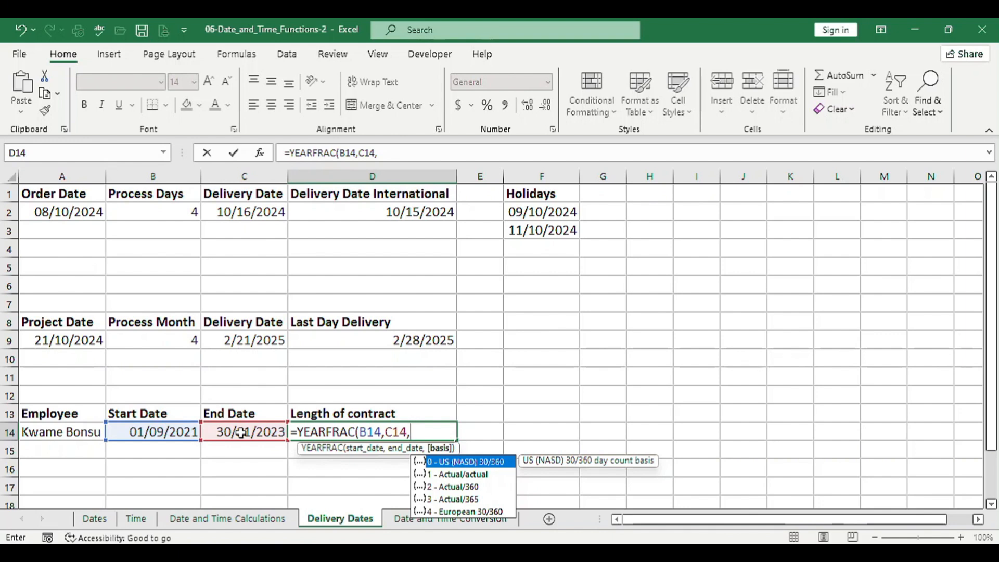
key("ctrl+Return")
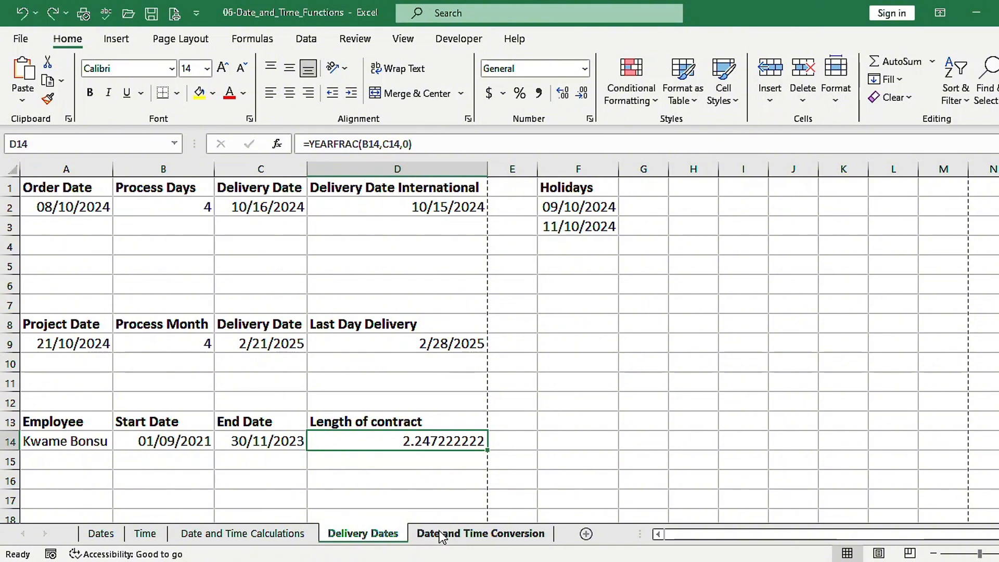
On the Date and Time Conversion sheet, enter =WEEKDAY(B2,1) in D2 to number weekdays from Sunday as 1
left_click(460, 536)
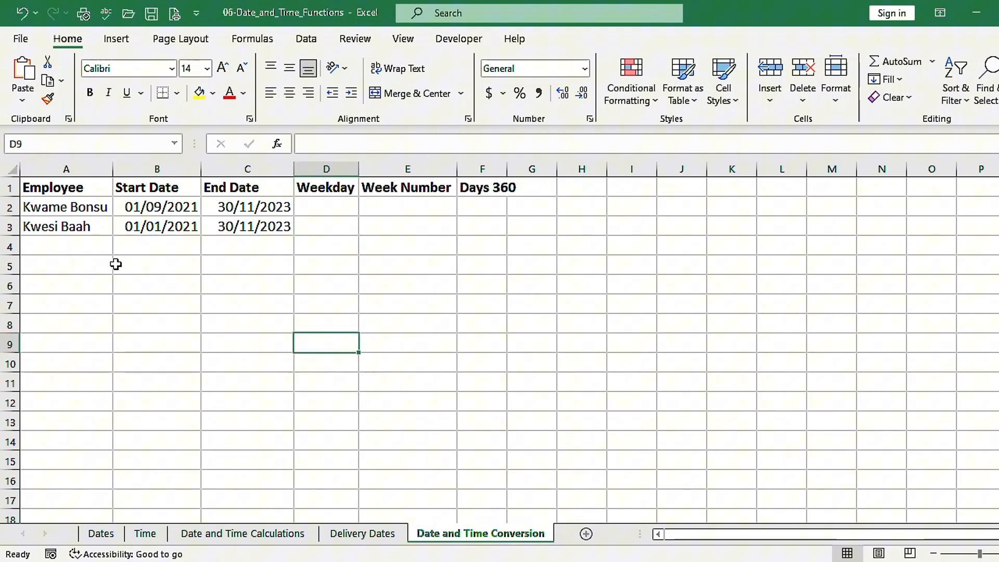
left_click(322, 207)
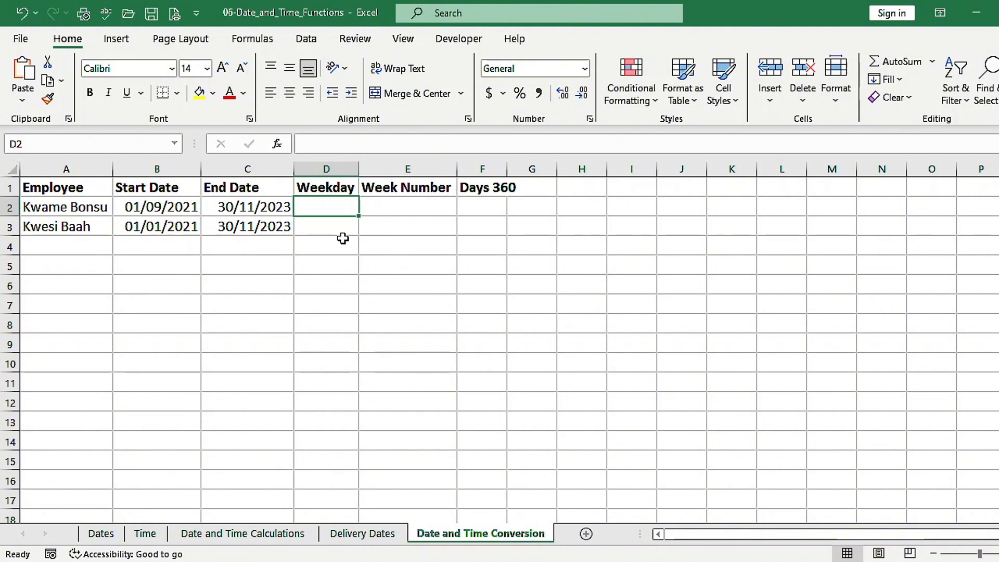
type("=wee")
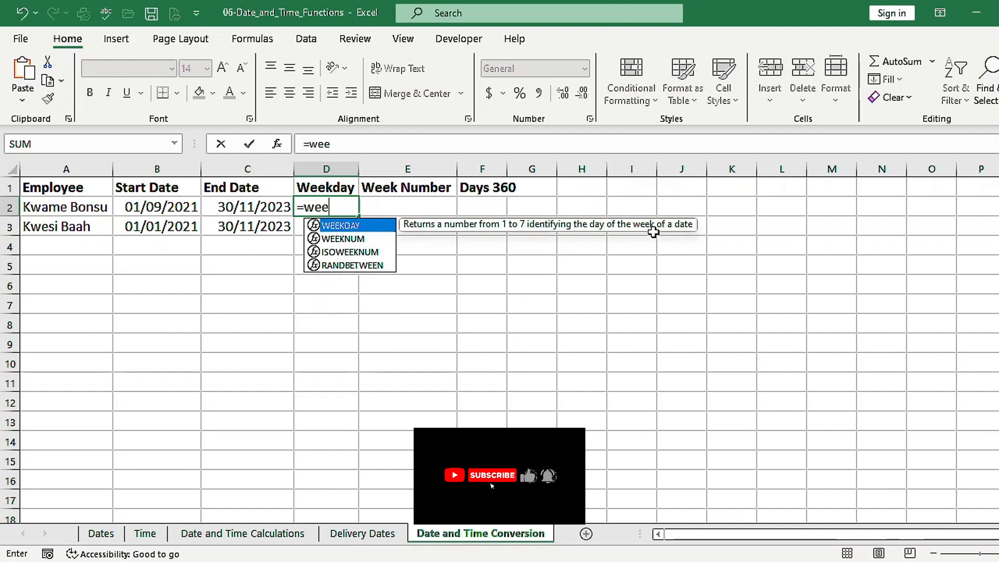
key("Tab")
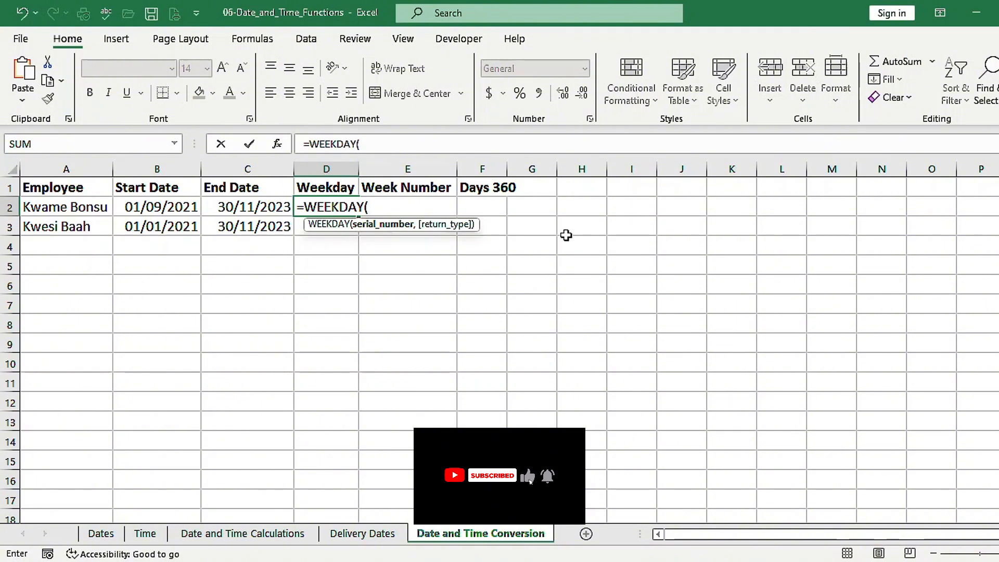
left_click(184, 207)
type(",")
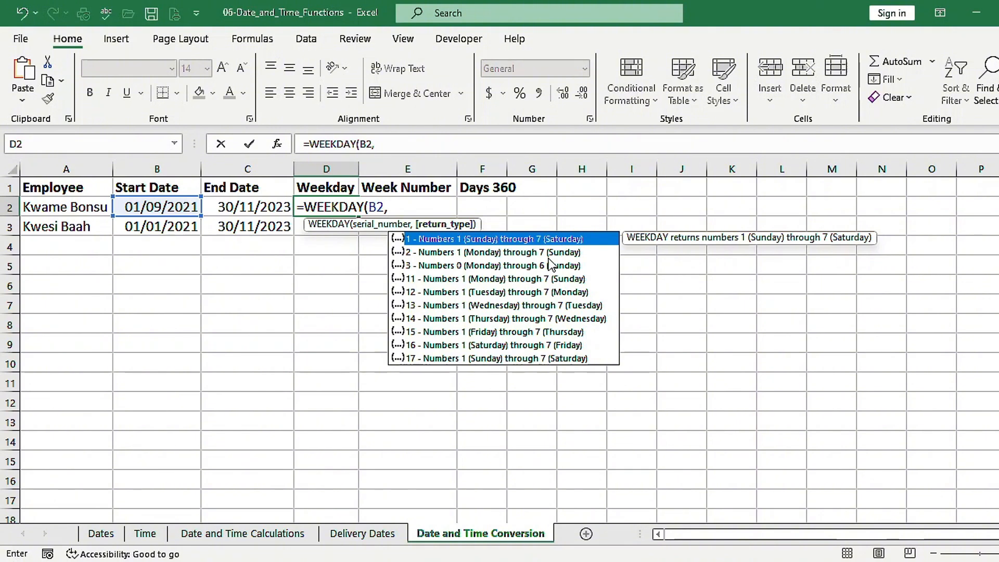
type("1")
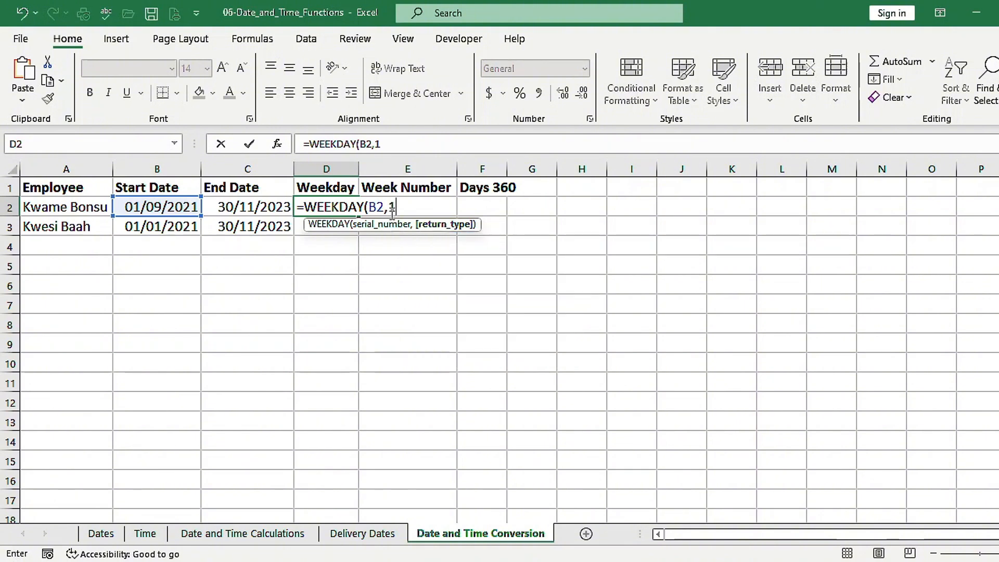
type(")")
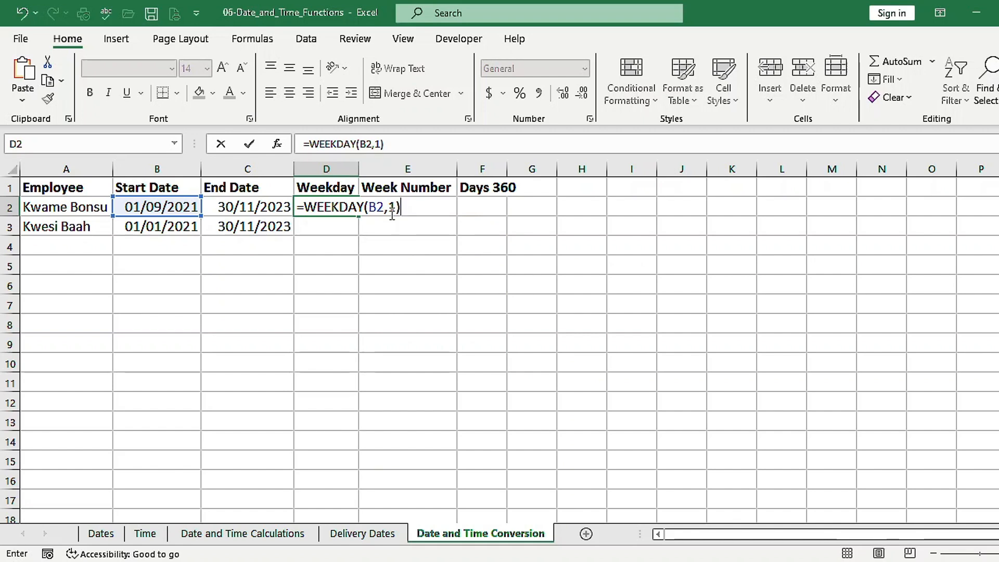
left_click(337, 213)
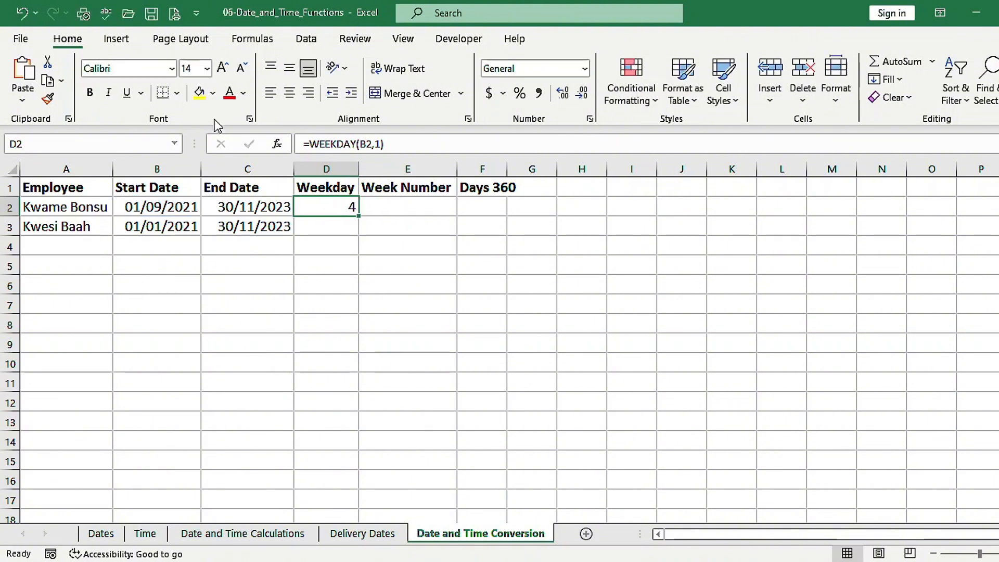
Apply the custom number format dddd to cell D2 to show the weekday as its full name
left_click(589, 120)
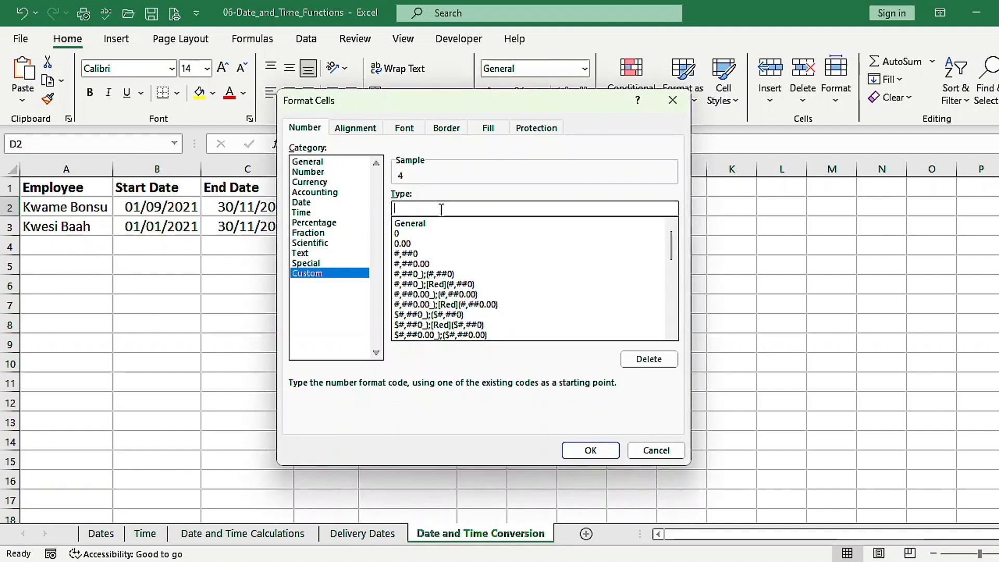
type("dddd")
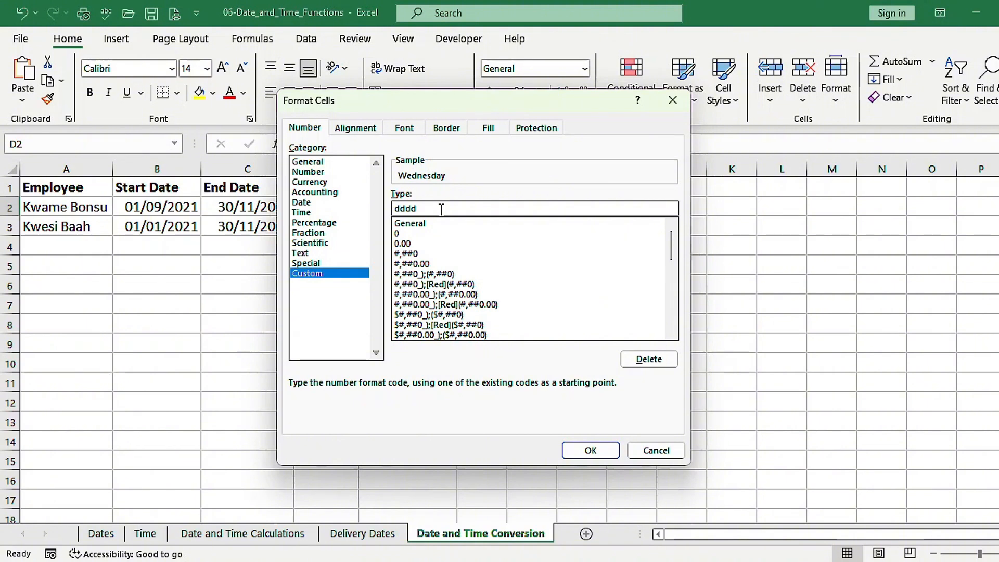
key("Return")
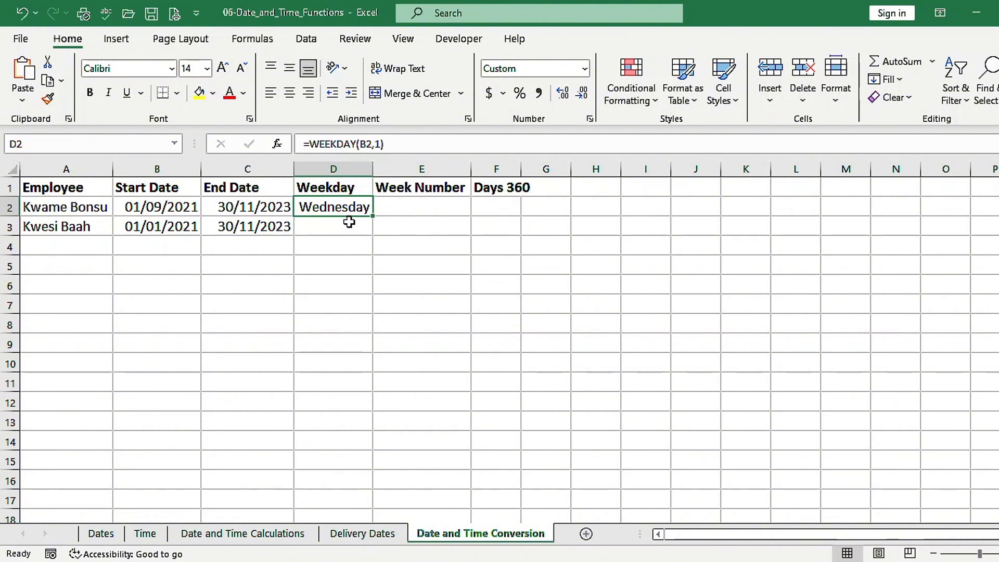
Enter =WEEKNUM(B3,1) in E3 for the start date's week number, with weeks beginning on Sunday
left_click(395, 221)
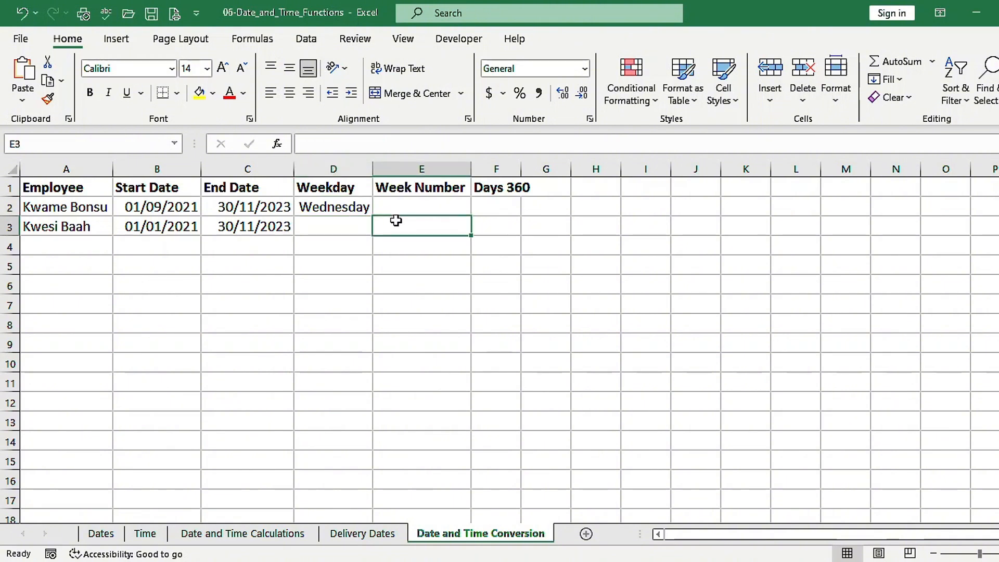
type("=")
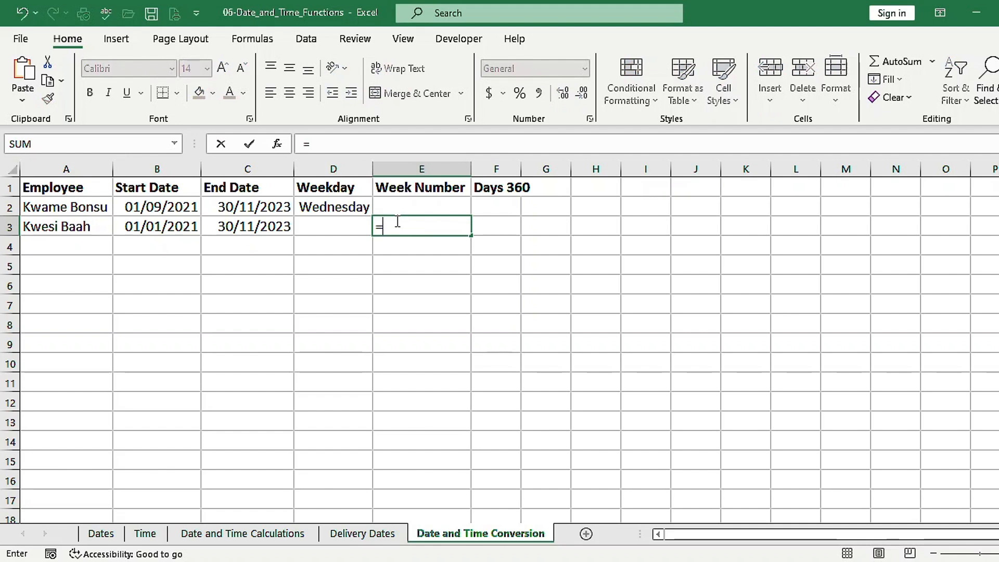
type("week")
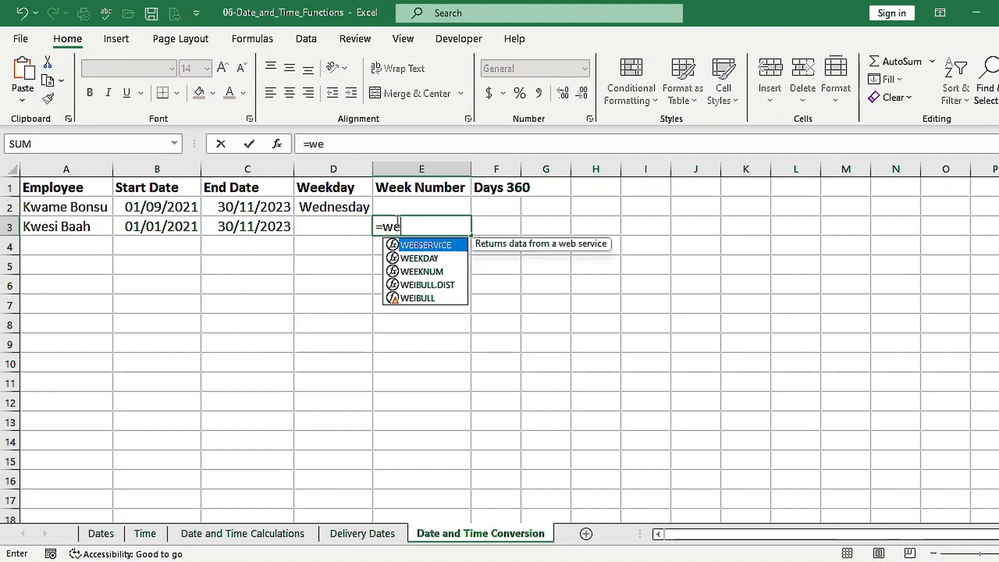
key("Down")
key("Tab")
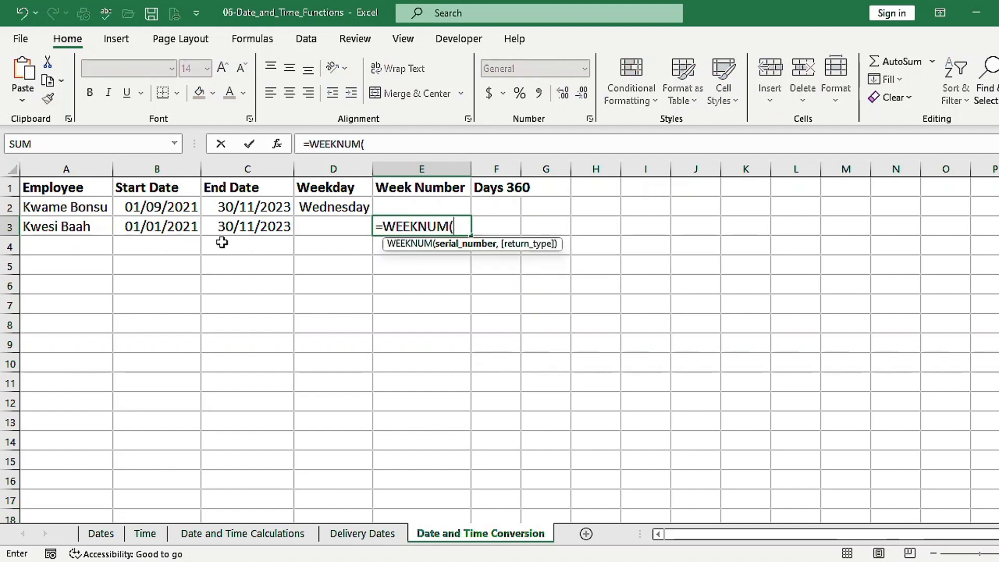
left_click(163, 227)
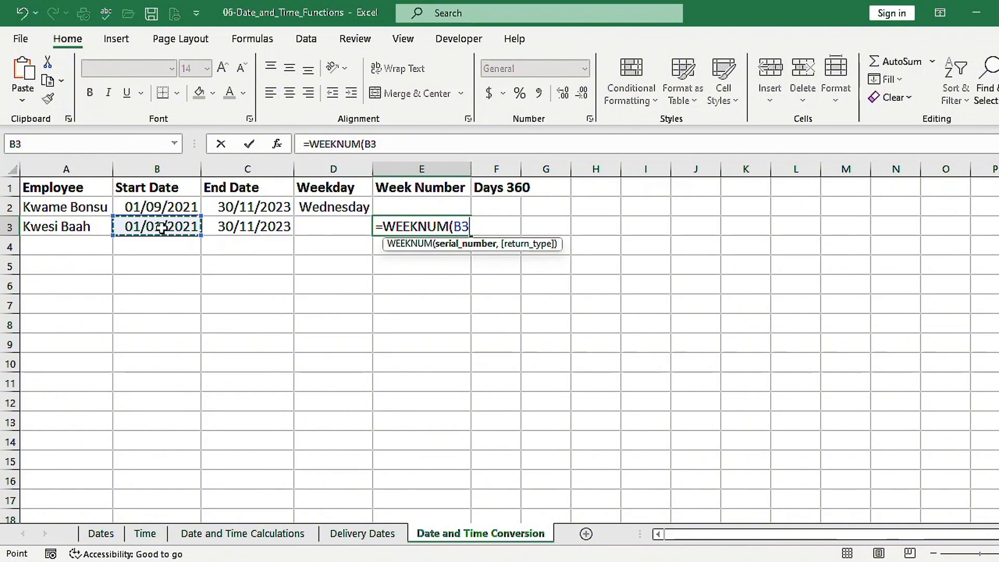
type(",")
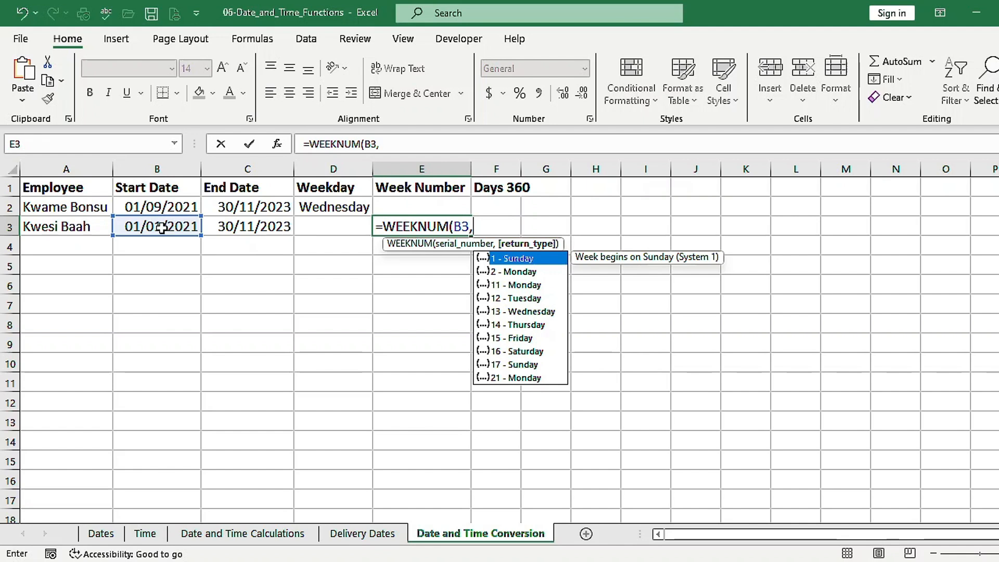
key("Down")
key("Down")
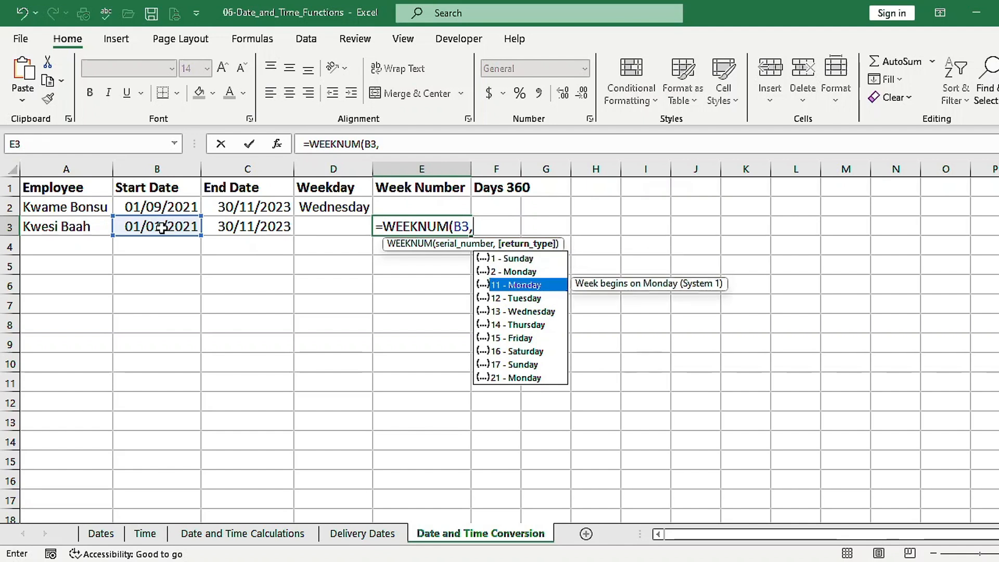
key("Down")
key("Up")
key("Up")
key("Up")
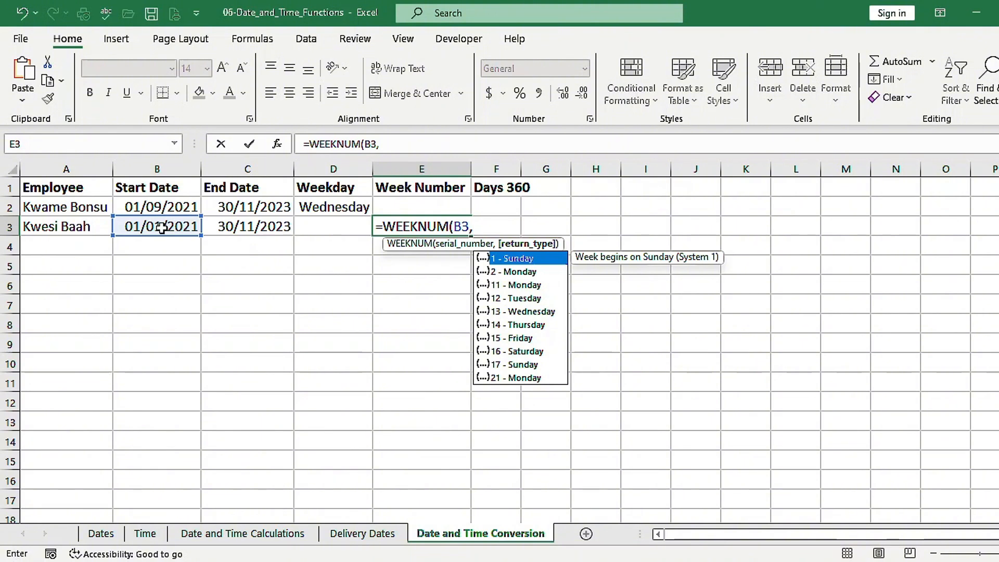
key("Tab")
type(")")
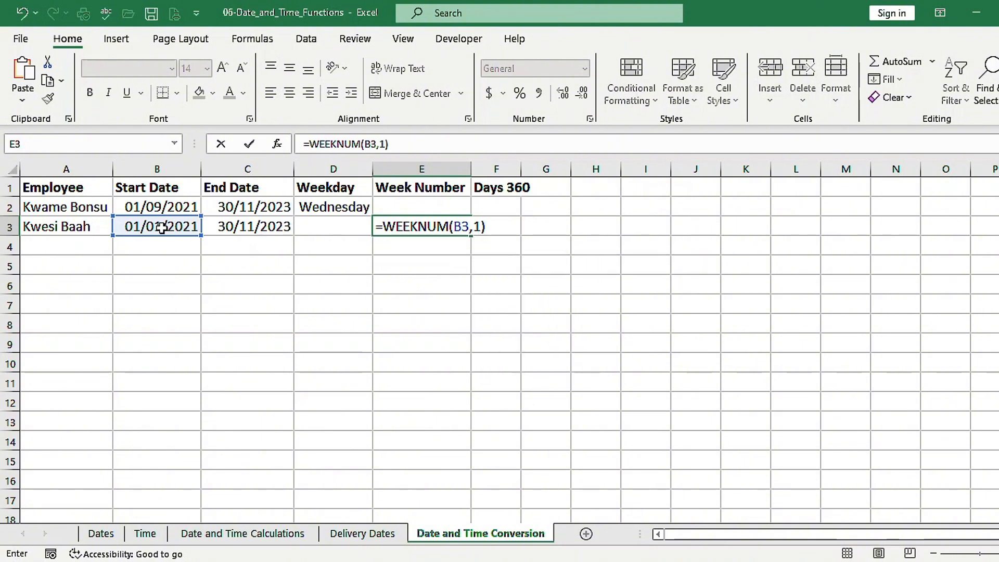
key("ctrl+Return")
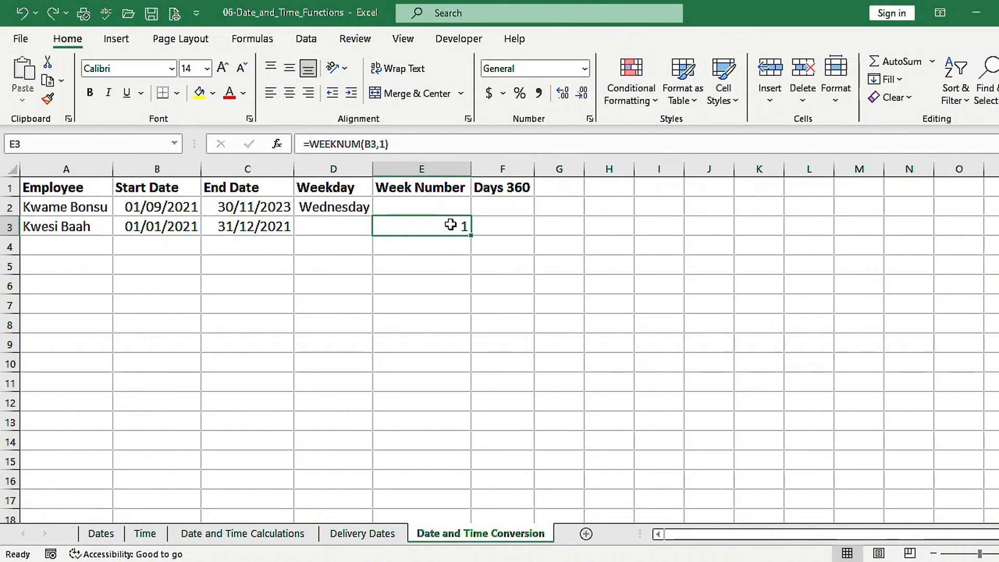
Calculate the days between the start and end dates in F3 with =DAYS360(B3,C3,FALSE), using the U.S. (NASD) method
left_click(482, 223)
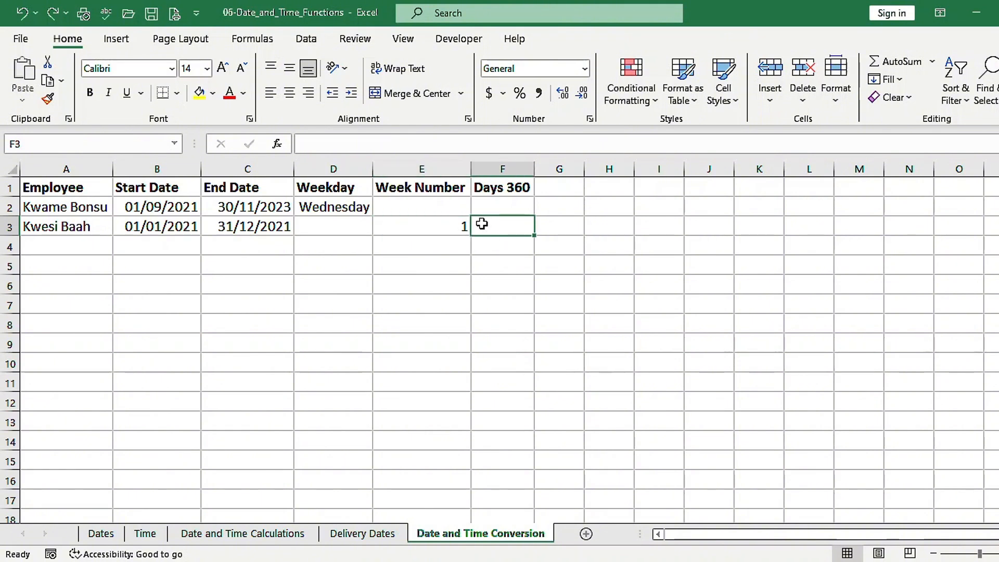
type("=days")
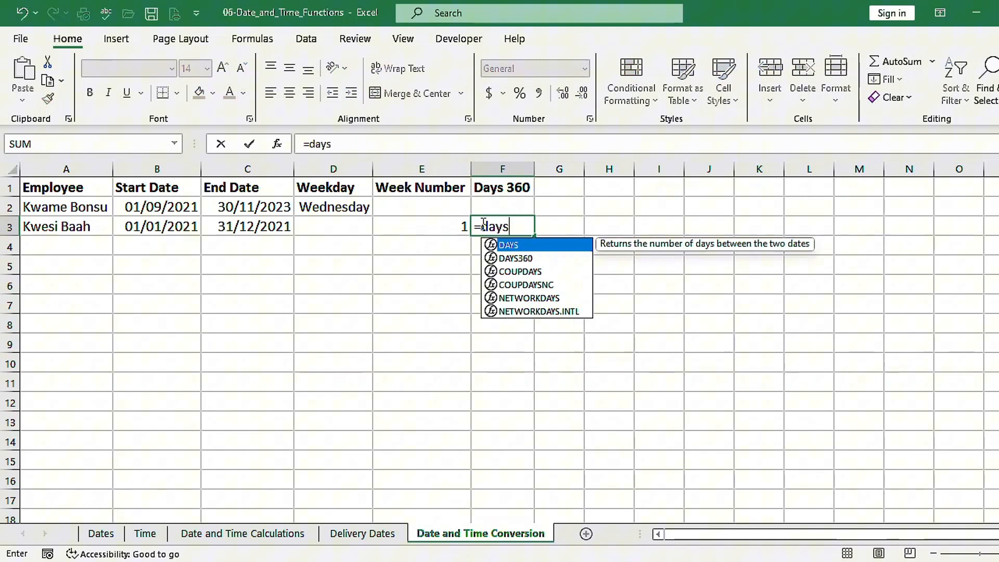
key("Down")
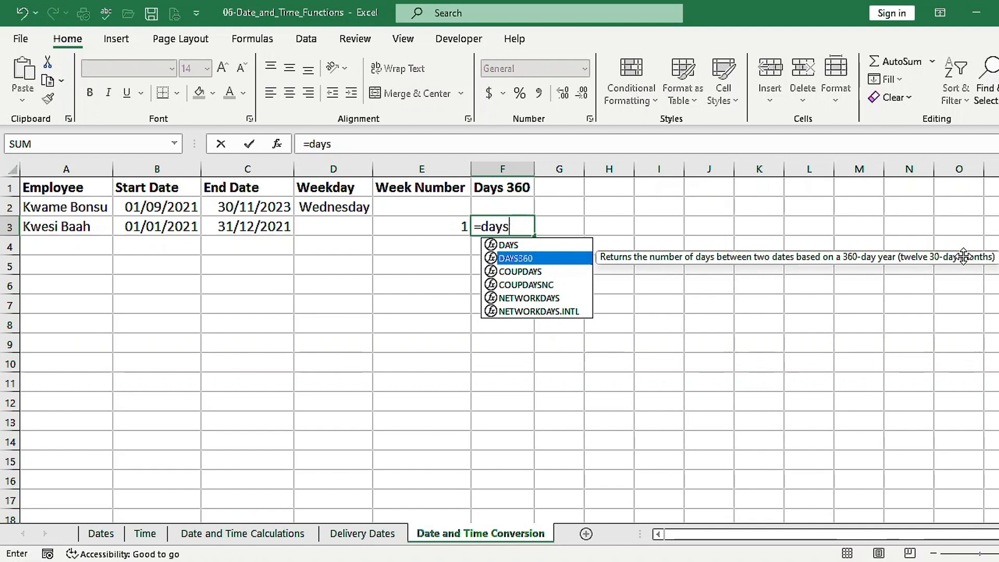
key("Tab")
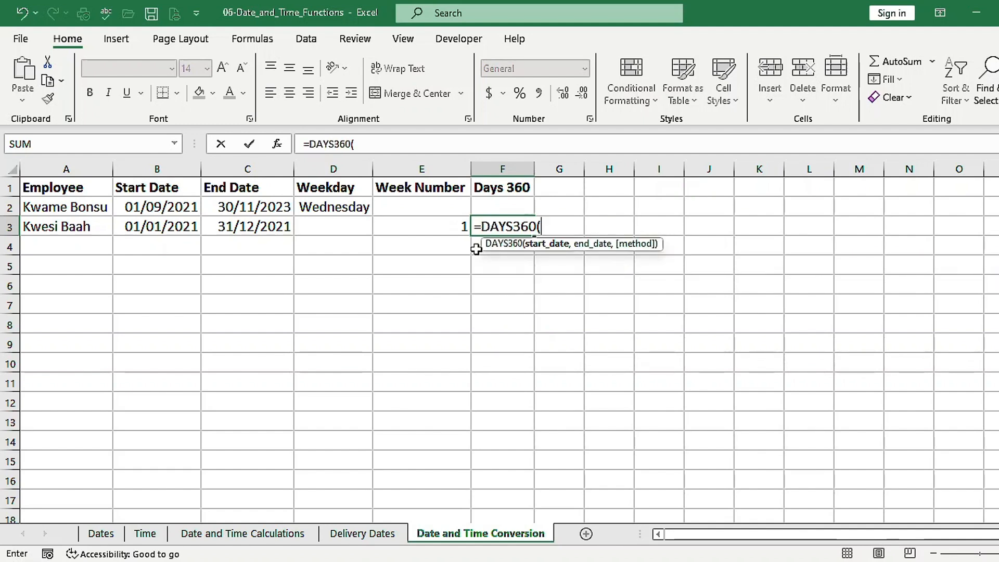
left_click(175, 226)
left_click(175, 226)
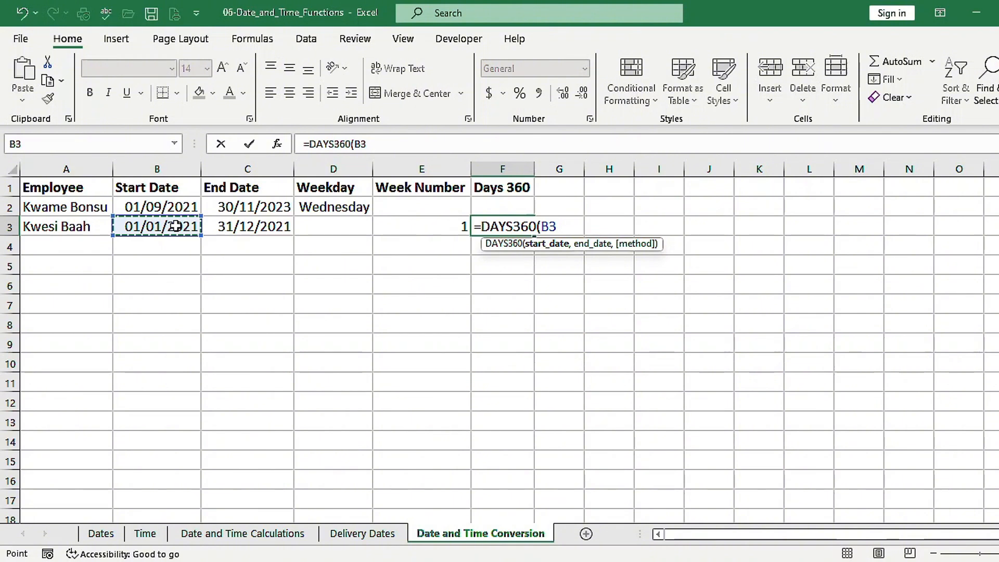
type(",")
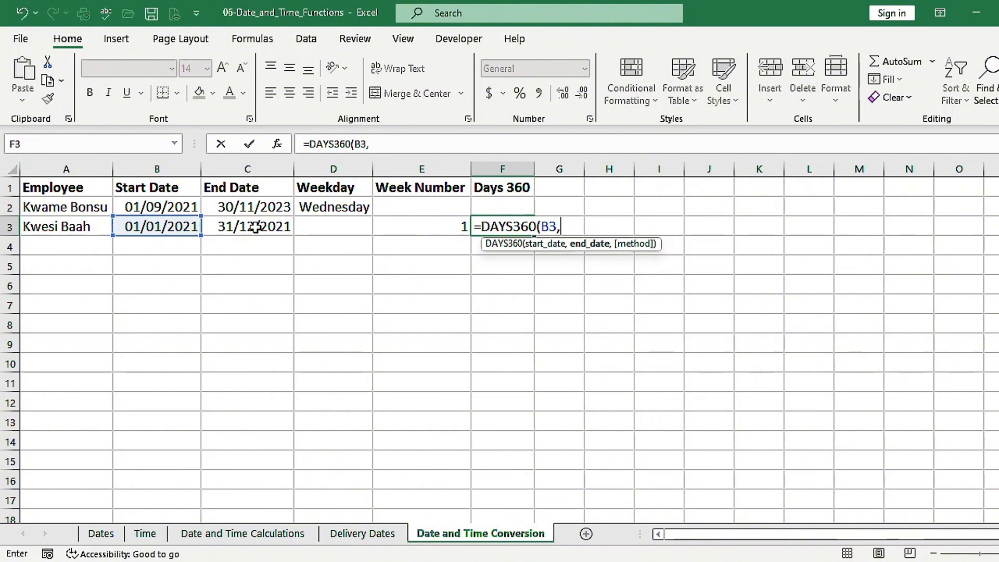
left_click(255, 227)
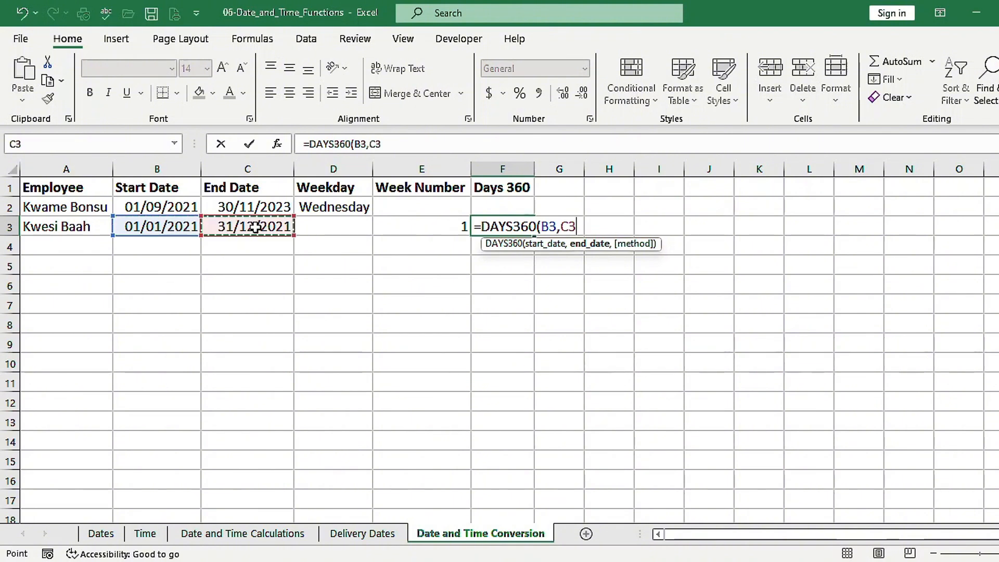
type(",")
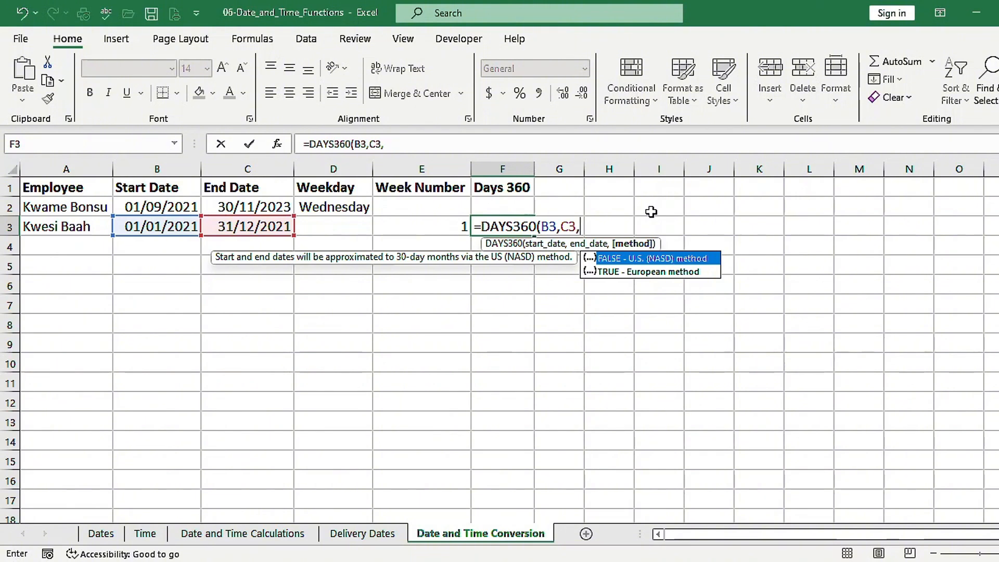
key("Tab")
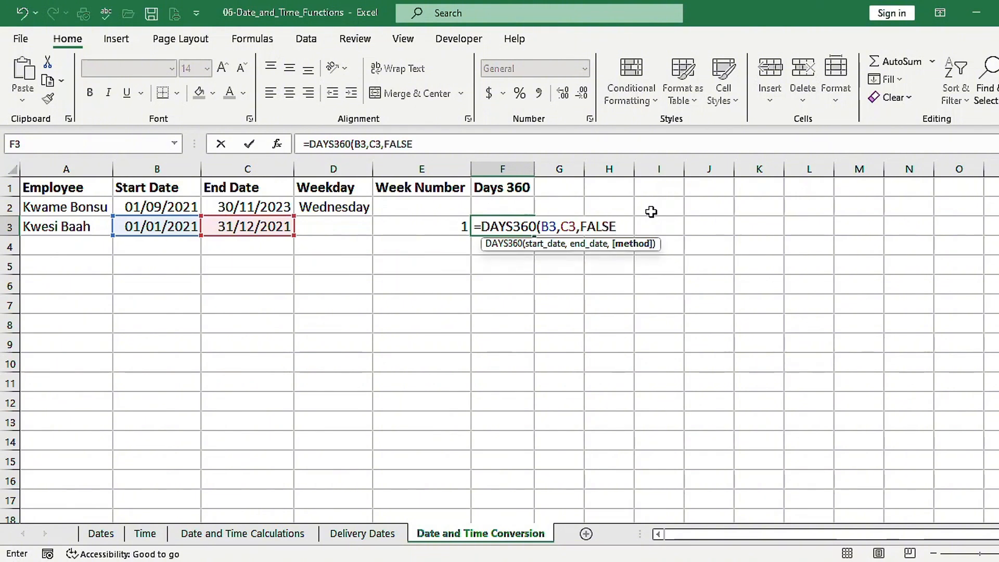
type(")")
key("ctrl+Return")
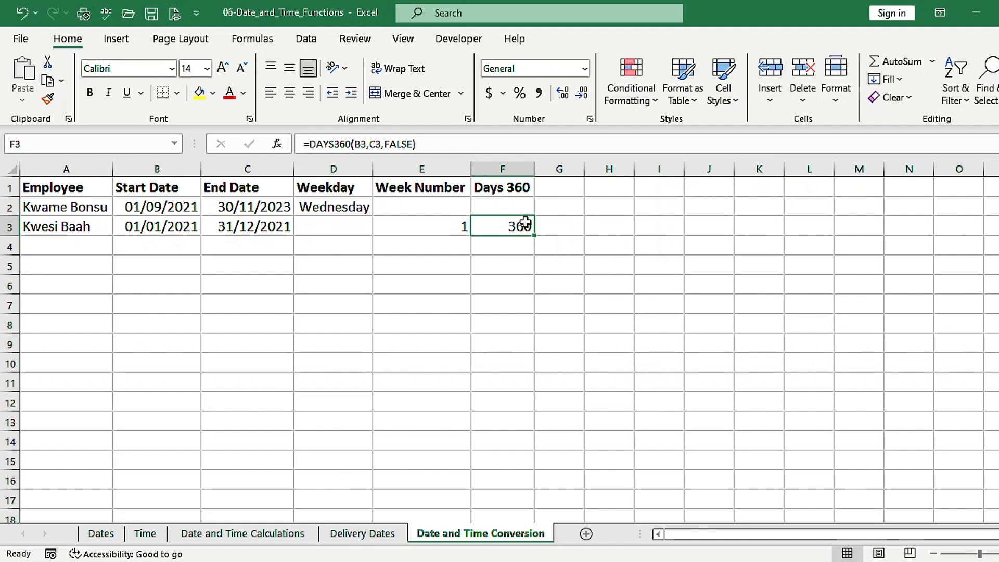